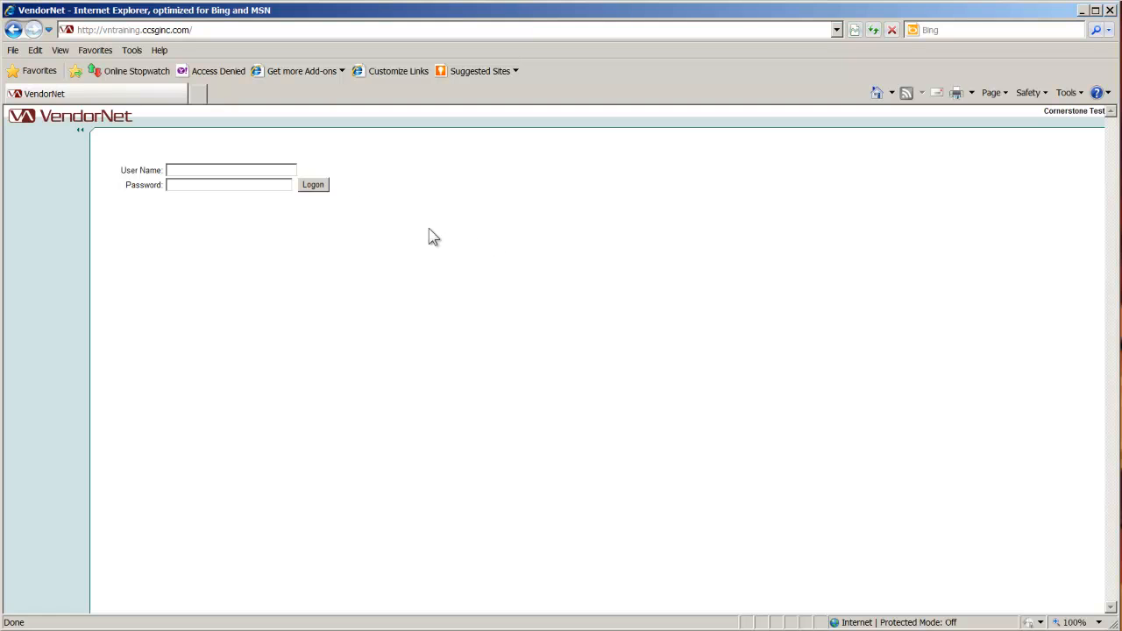
- Check which version of Internet Explorer is installed and close the version information
click(158, 51)
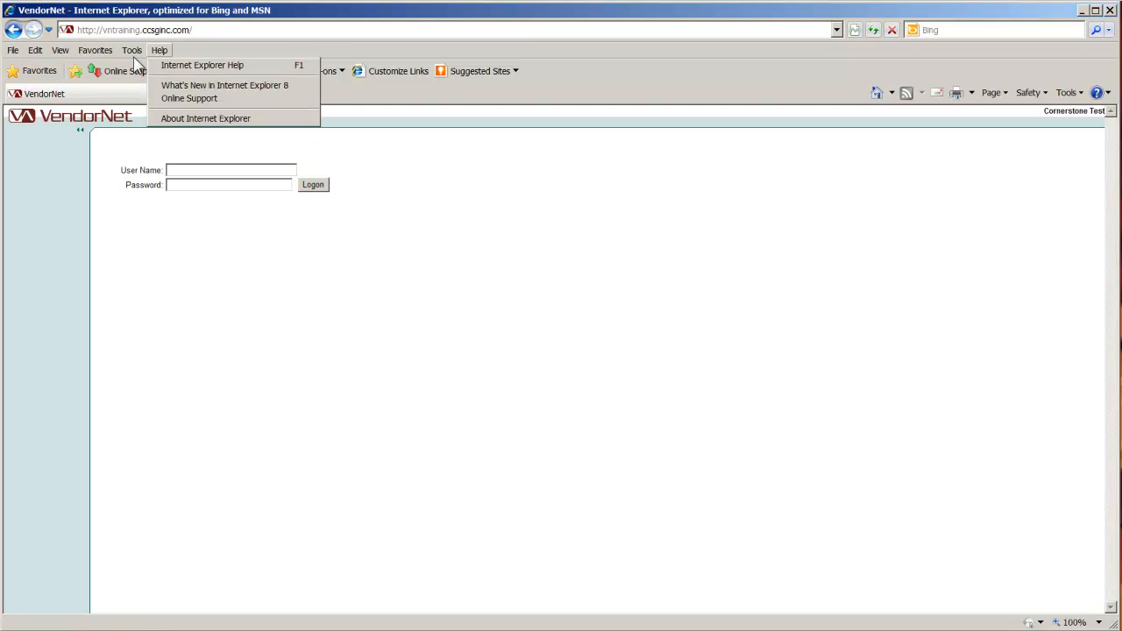
click(188, 119)
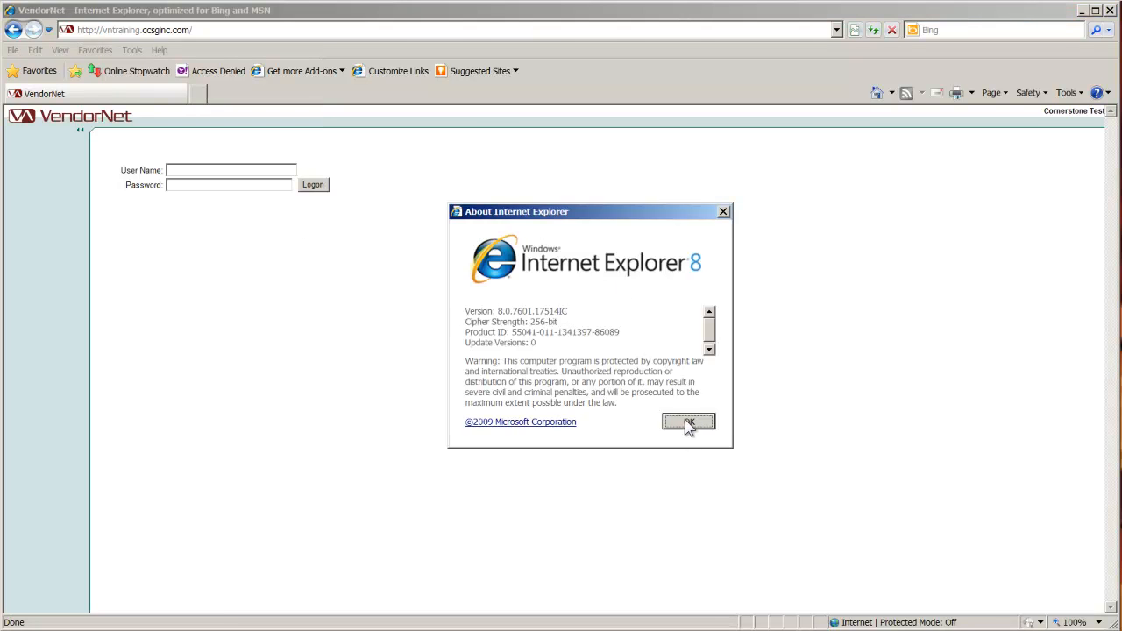
click(689, 422)
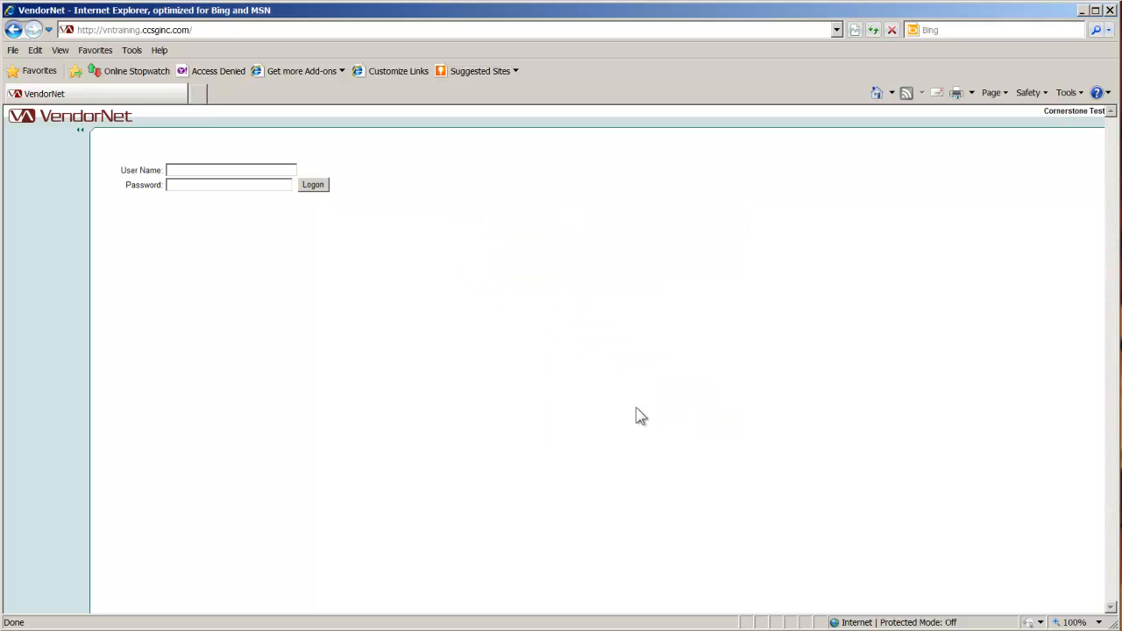
- Add ccsginc.com to the websites shown in Compatibility View, remove it from the list again and close the settings
click(131, 50)
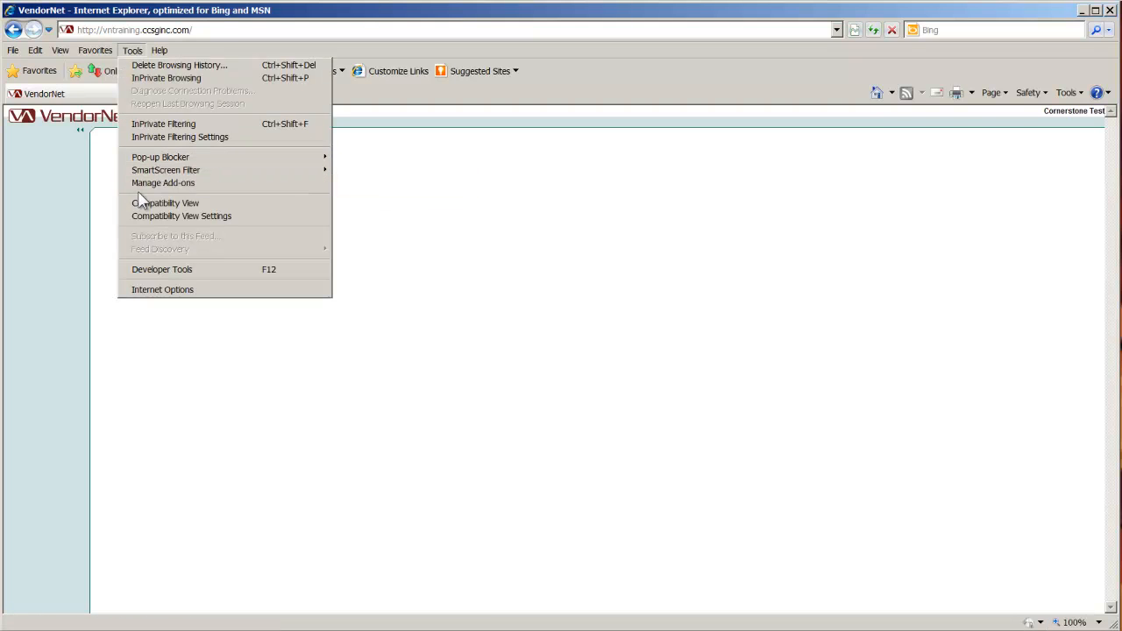
click(166, 217)
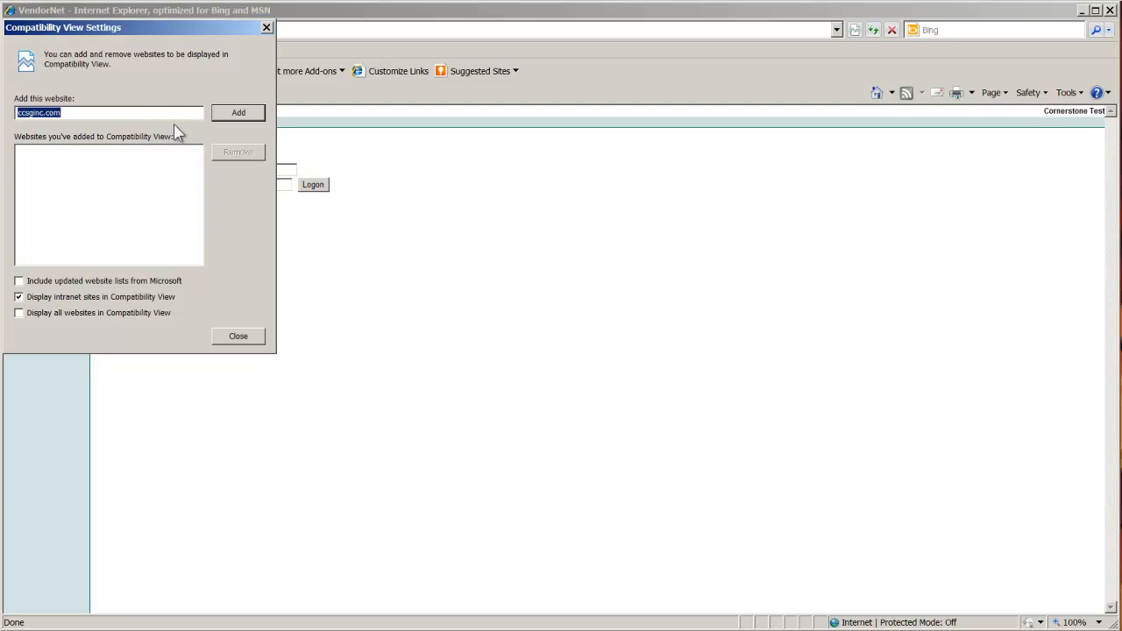
click(224, 114)
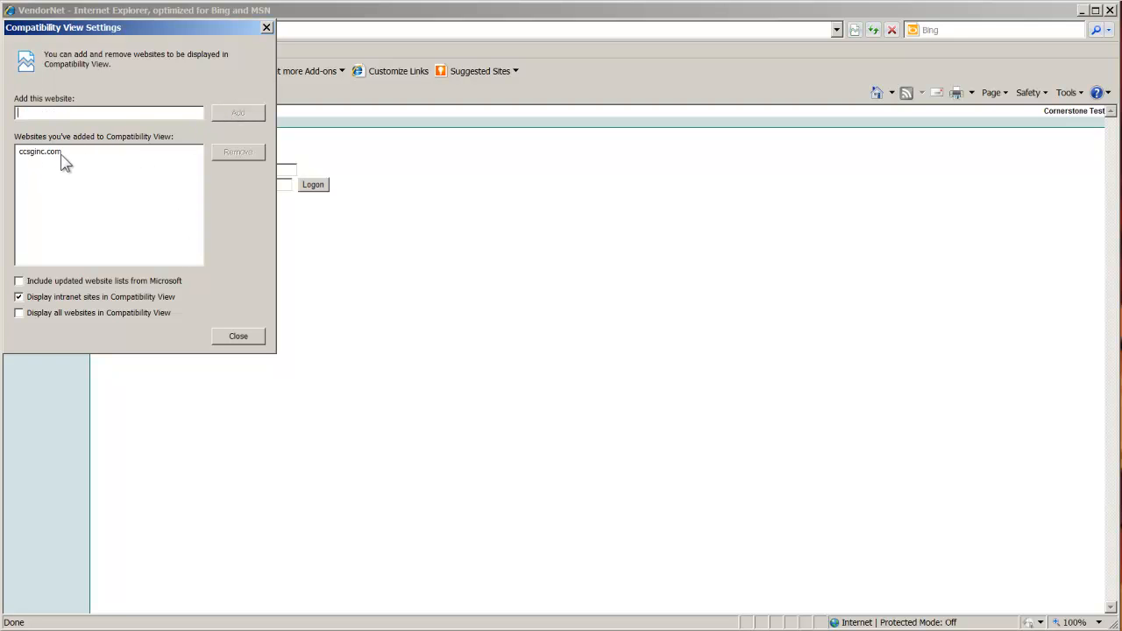
drag(173, 28, 250, 64)
click(132, 187)
click(309, 188)
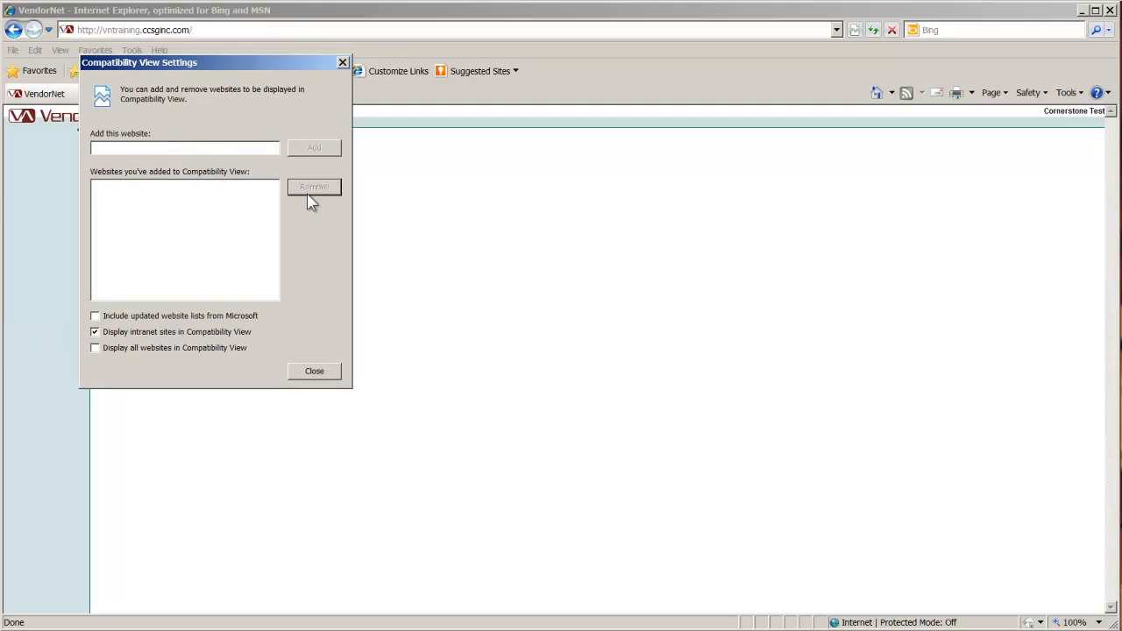
click(324, 373)
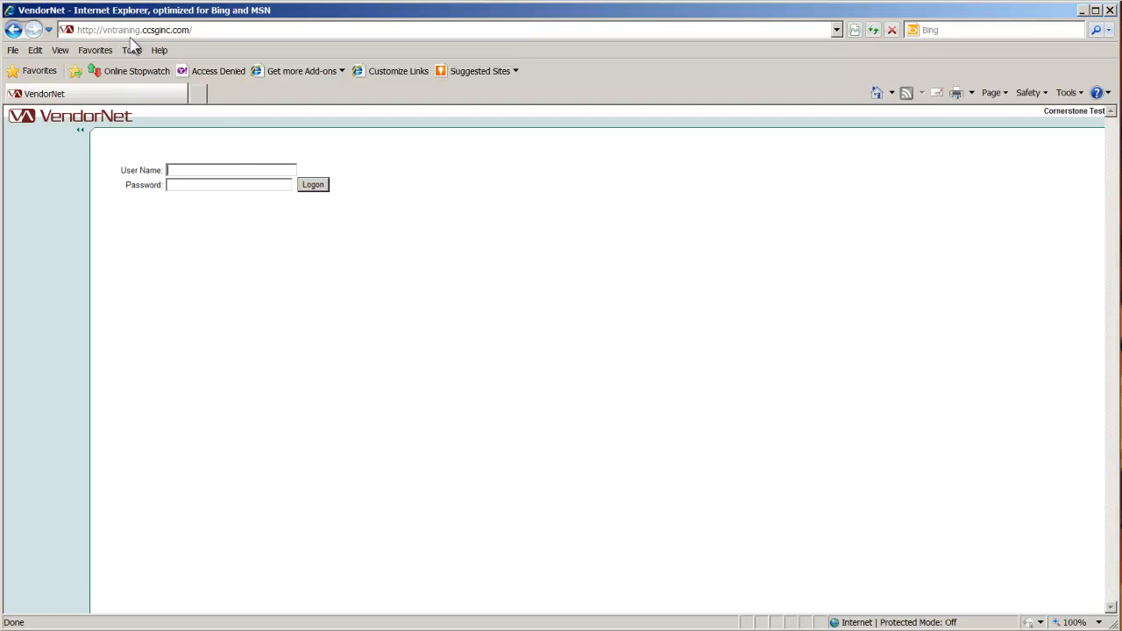
- Try to log on to VendorNet as cfstock with the account password, declining to have the browser remember it
click(224, 171)
text(cfstock)
key(Tab)
text(******)
key(Return)
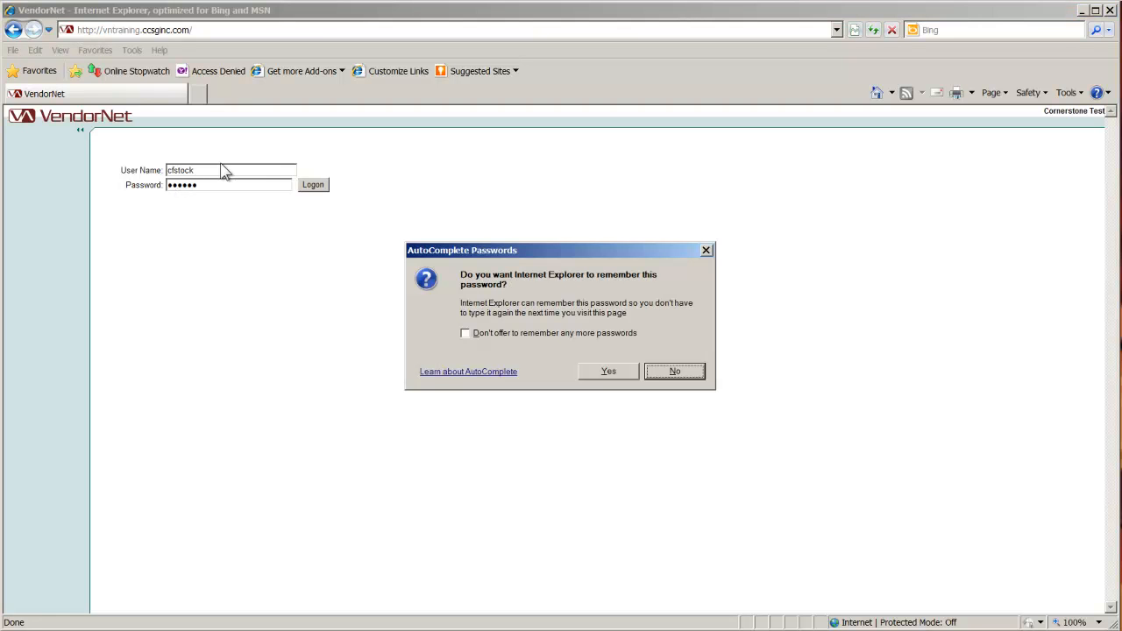
click(680, 372)
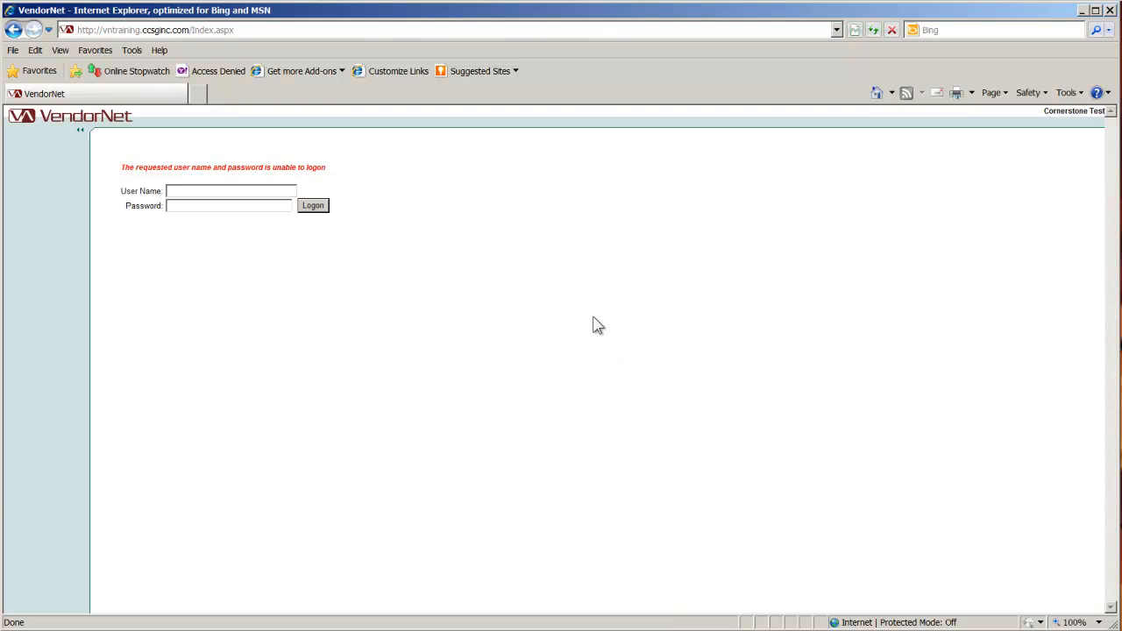
- Log on again as cfstock by re-entering the user name and account password, without saving the password in the browser
text(cfstock)
key(Tab)
text(******)
key(Return)
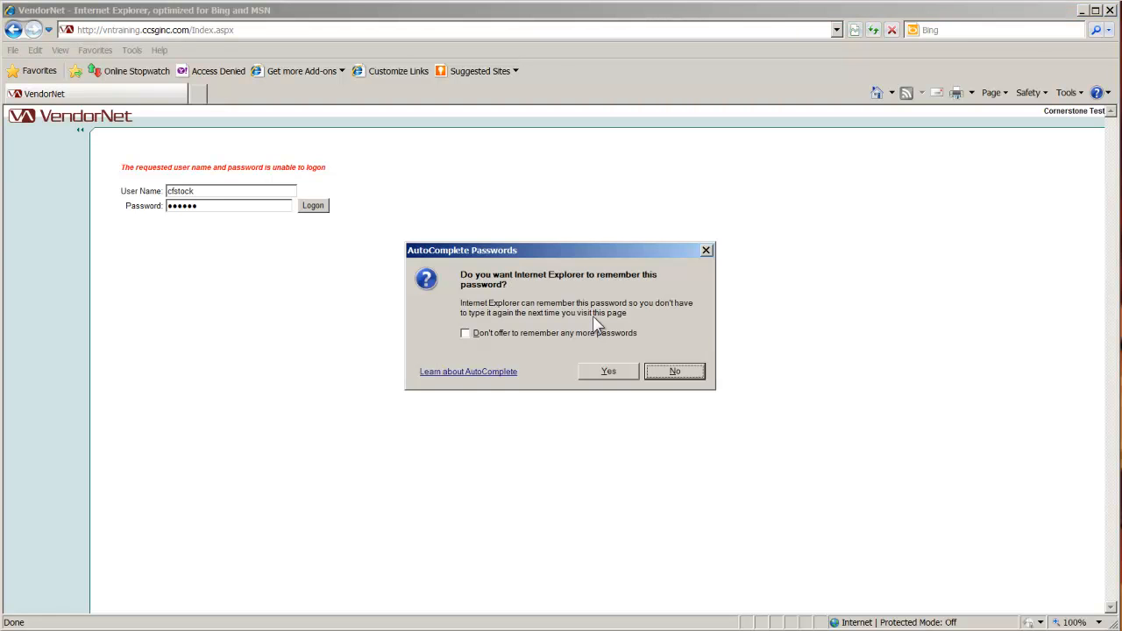
click(680, 372)
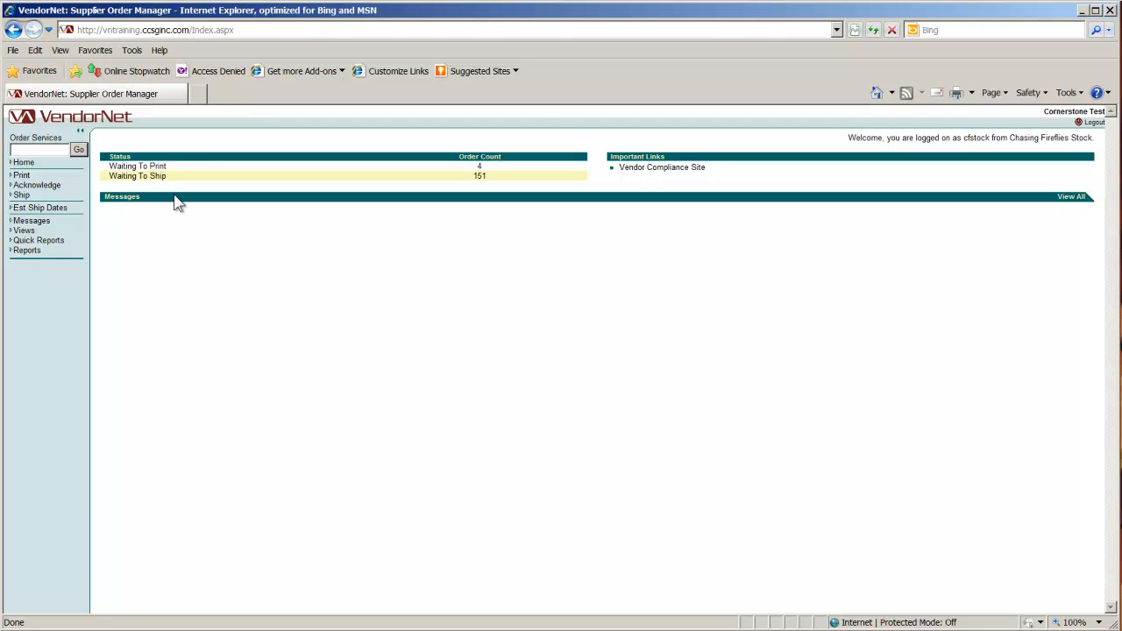
- Open the new orders ready to be processed and print all of them as purchase orders
click(22, 177)
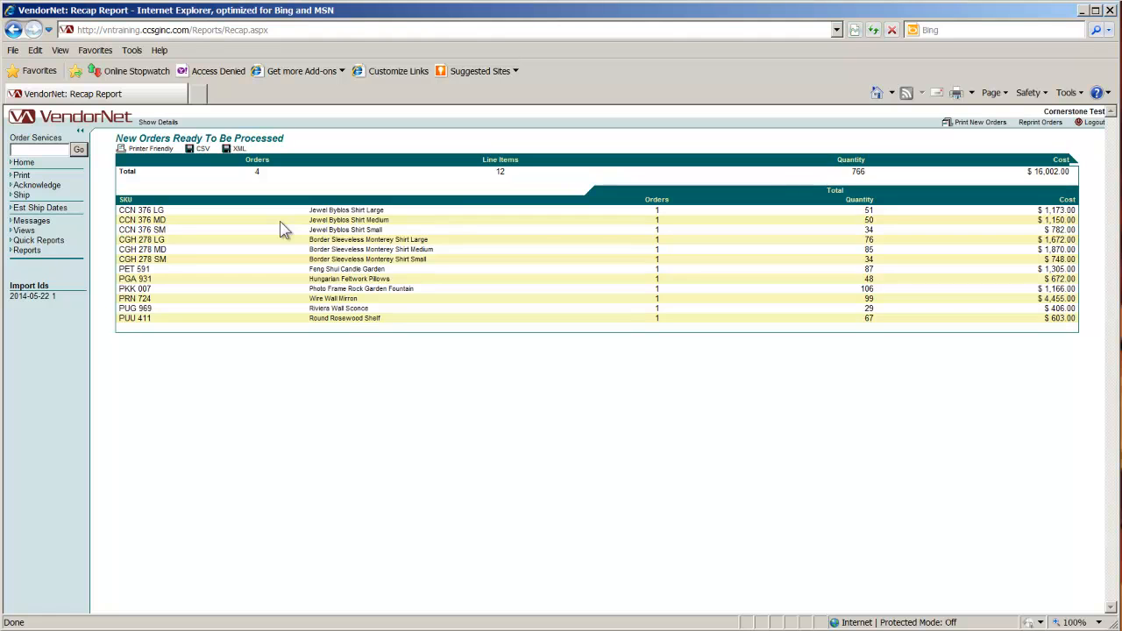
click(989, 125)
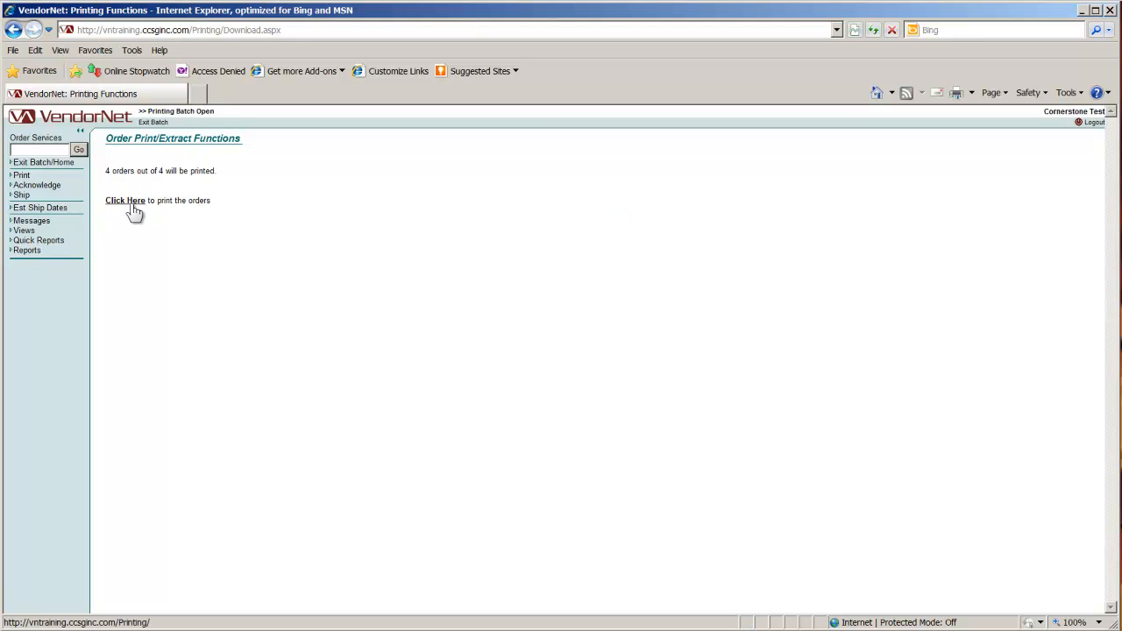
click(132, 208)
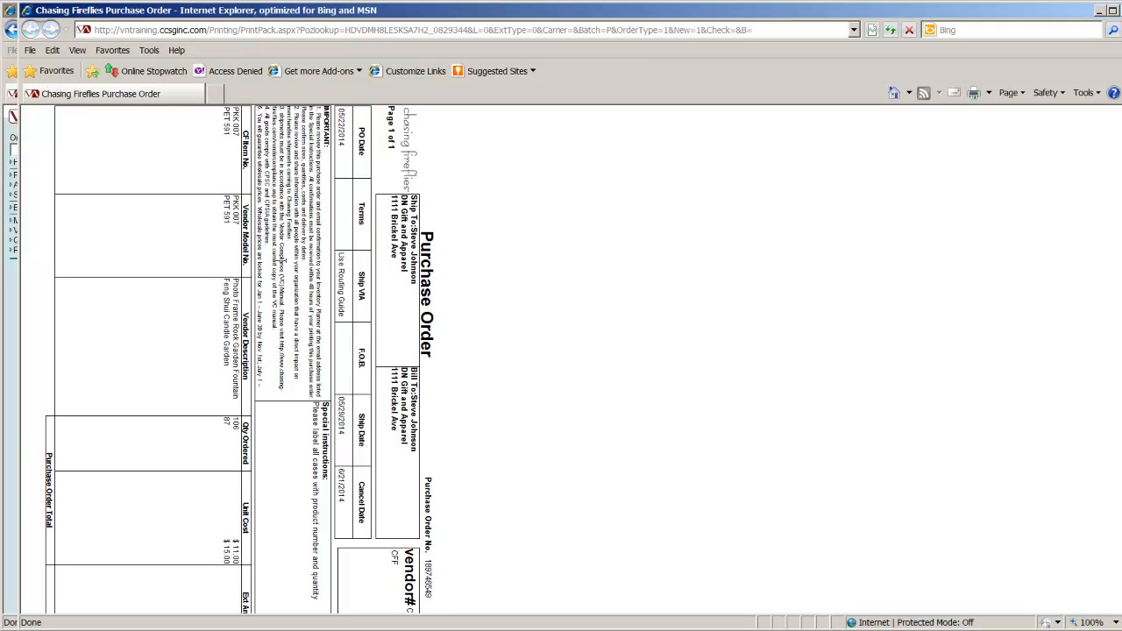
- Look through the generated Chasing Fireflies purchase orders and close their window
scroll(282, 261, down, 2)
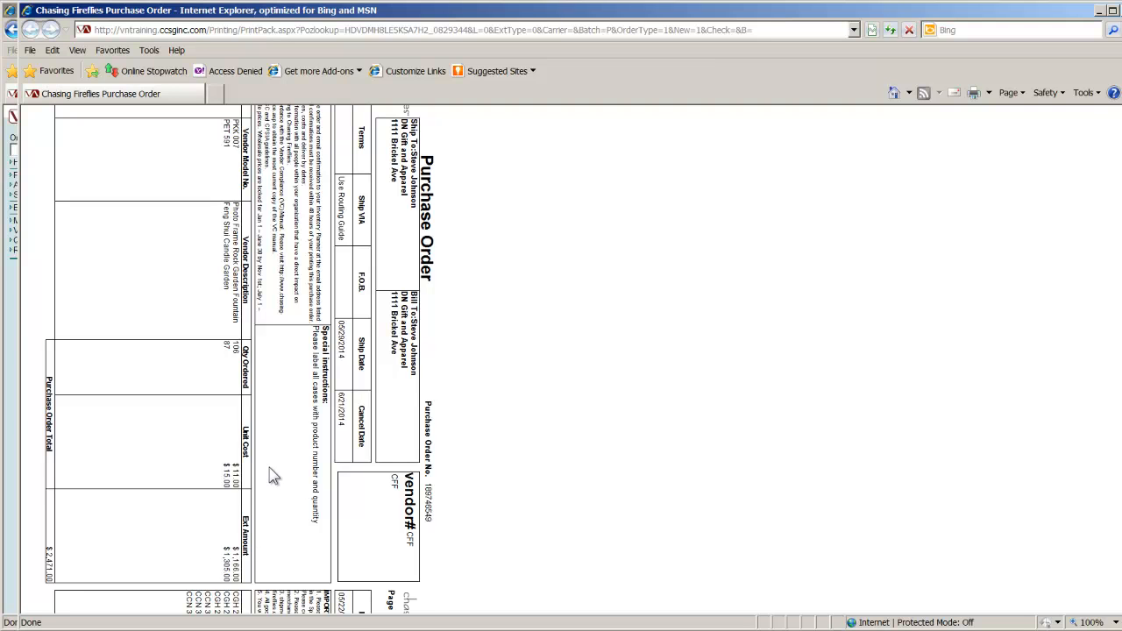
scroll(269, 466, up, 2)
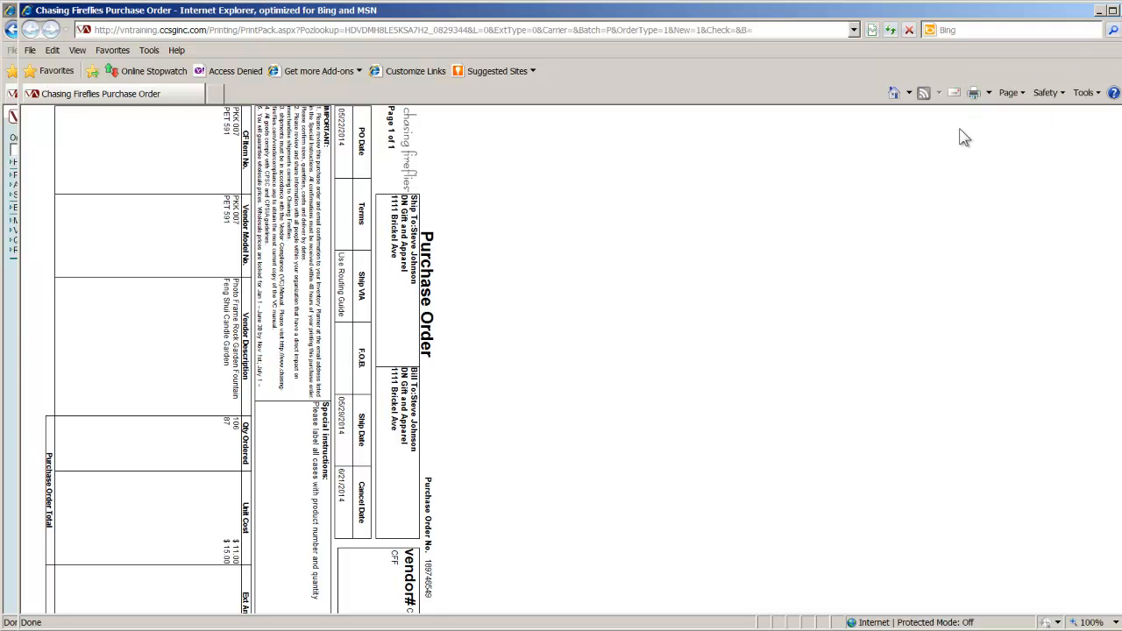
double_click(945, 16)
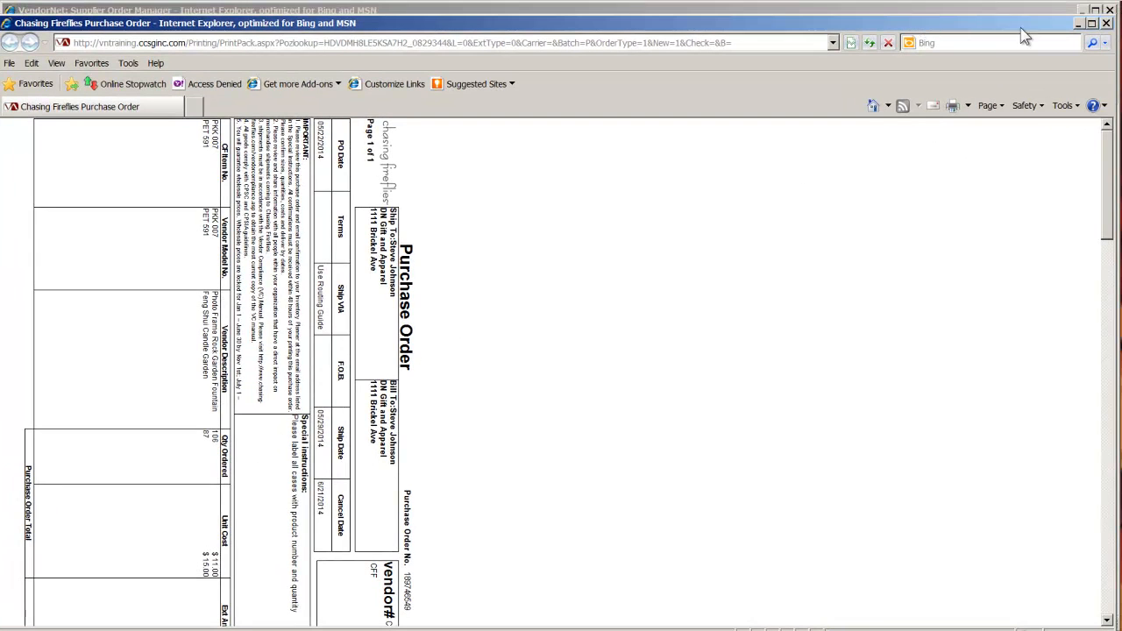
click(1107, 24)
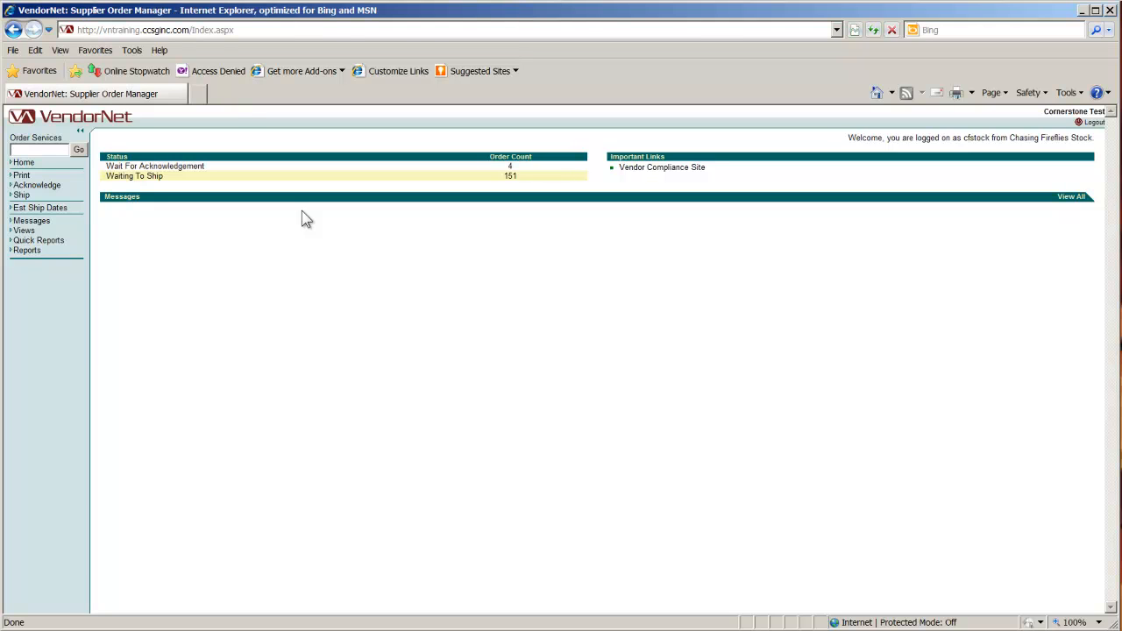
- Open the orders waiting for acknowledgement and start reviewing them
drag(121, 165, 164, 165)
click(229, 229)
click(51, 188)
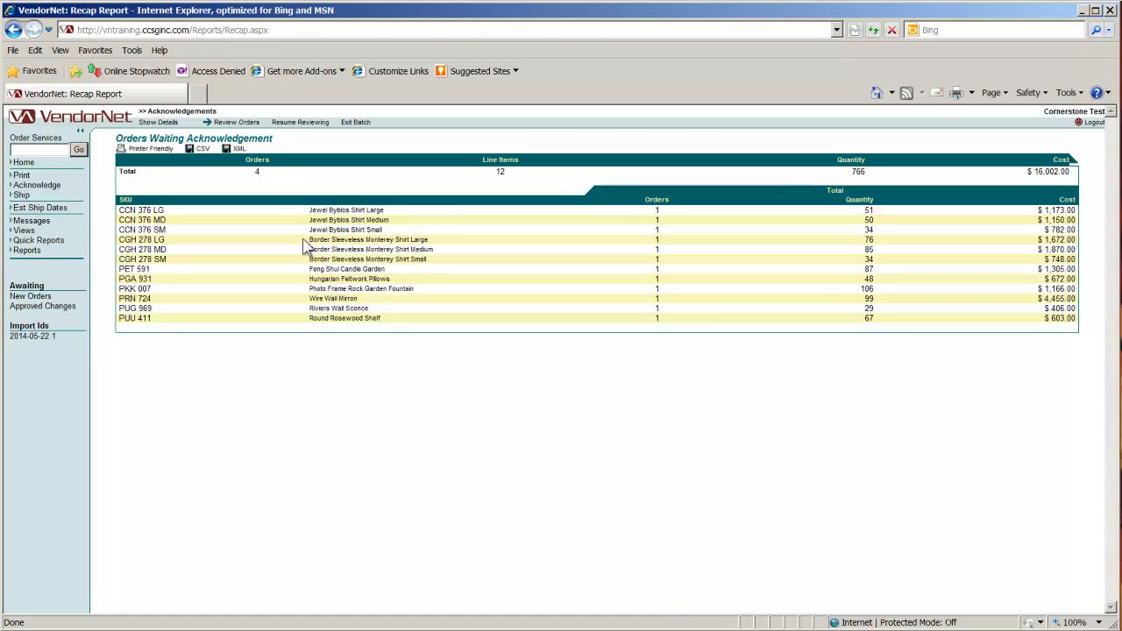
click(237, 123)
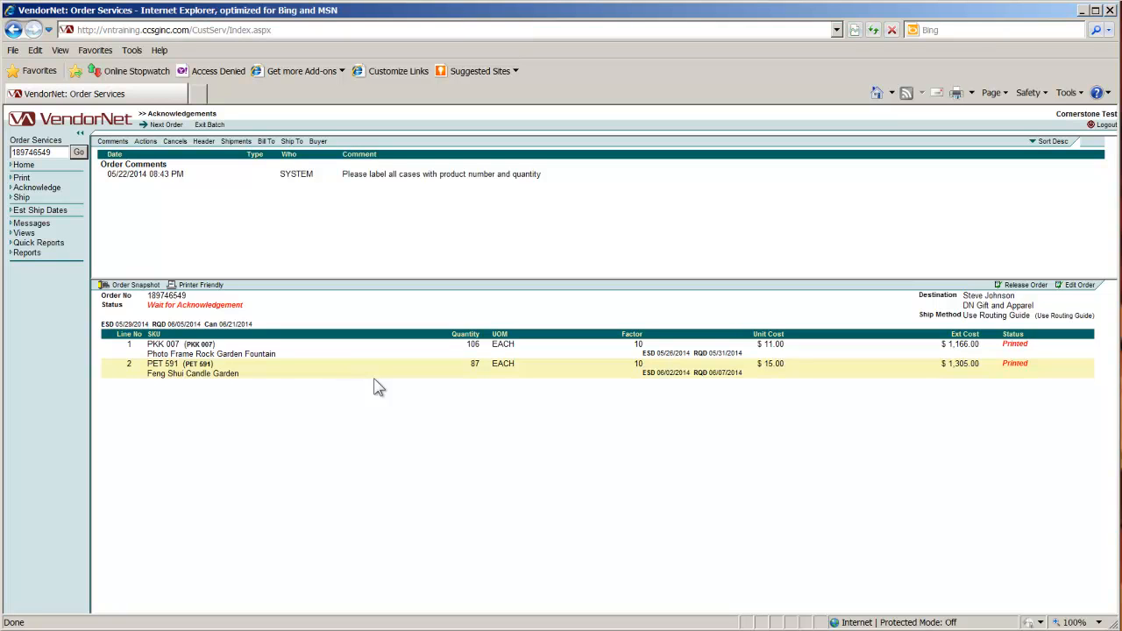
- Release each pending order in the acknowledgement batch and exit the batch with confirmation
click(1027, 288)
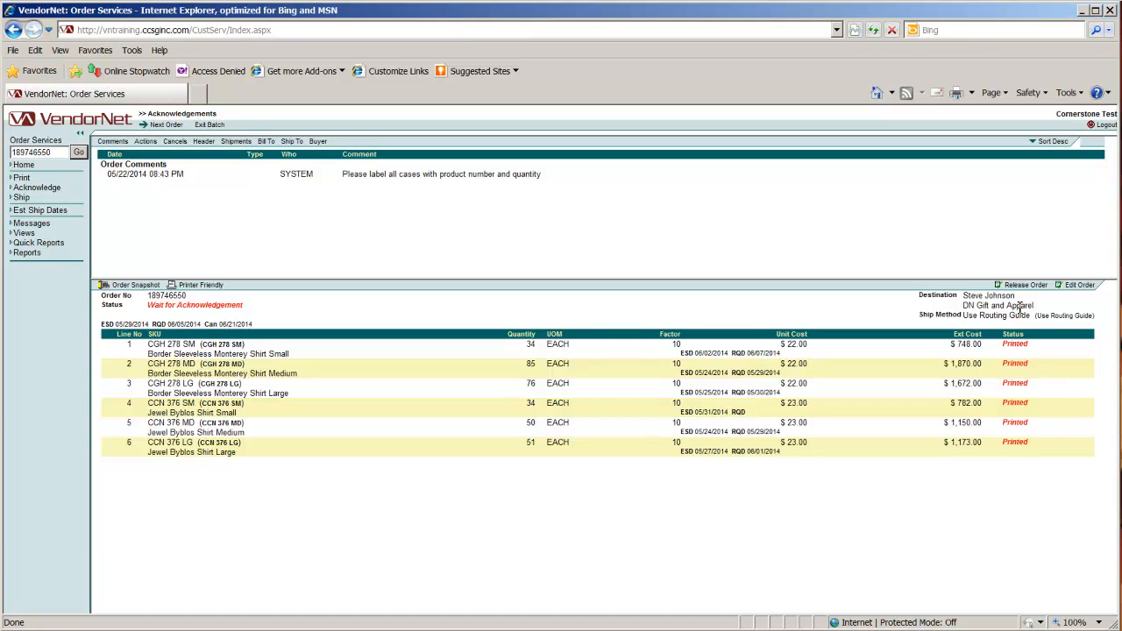
click(1024, 287)
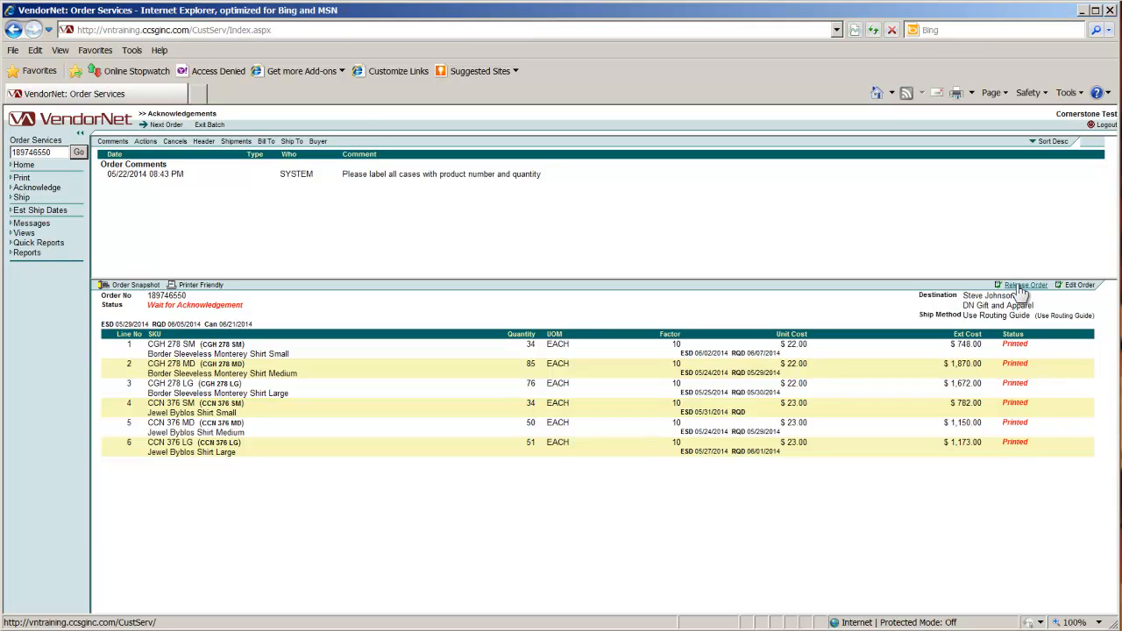
click(1023, 287)
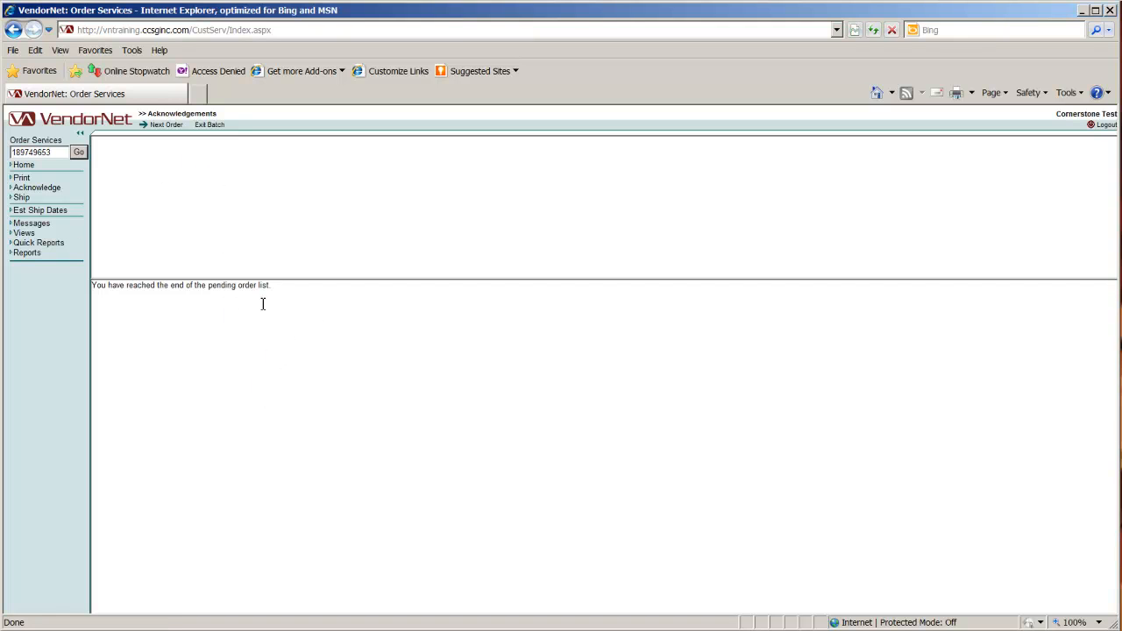
click(216, 127)
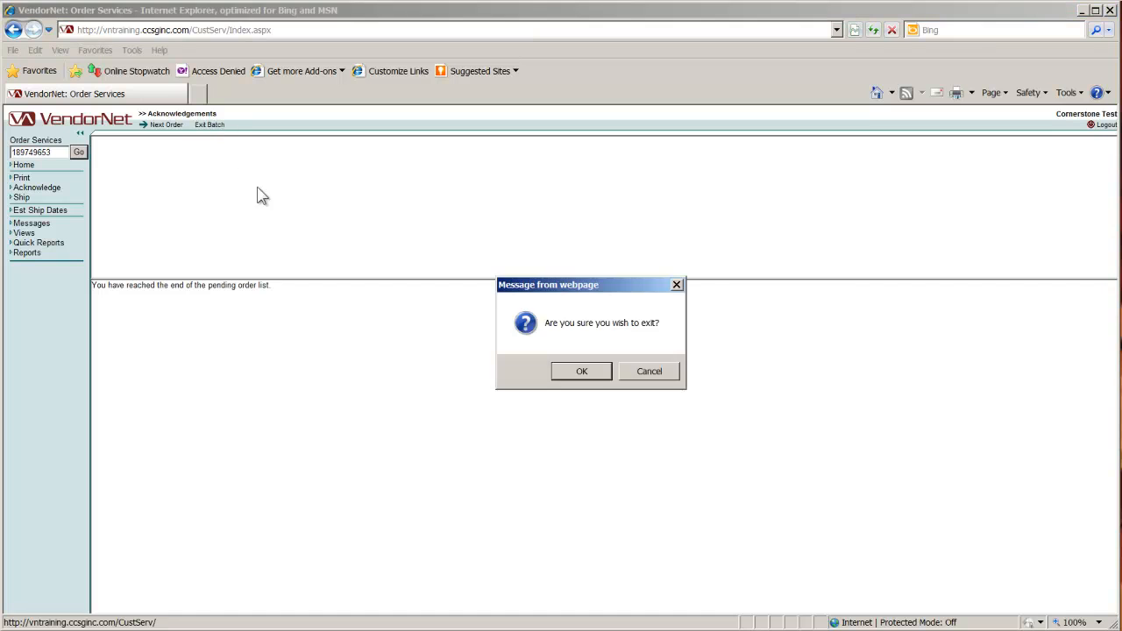
click(582, 377)
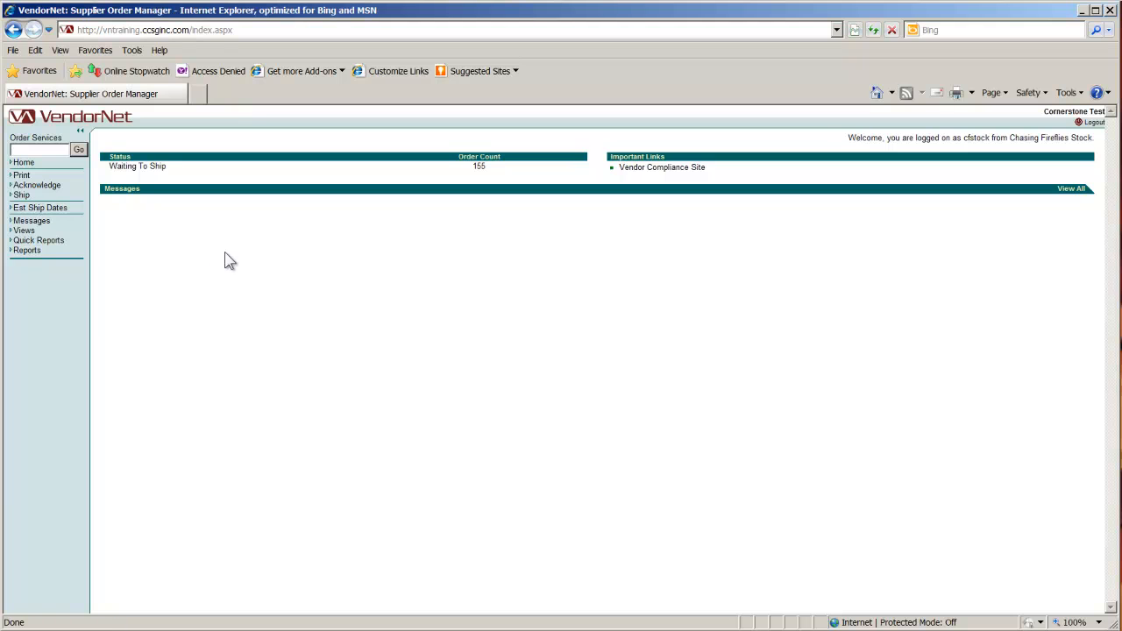
- Start a shipping batch for the orders ready to be shipped and open the third order in the list
click(25, 197)
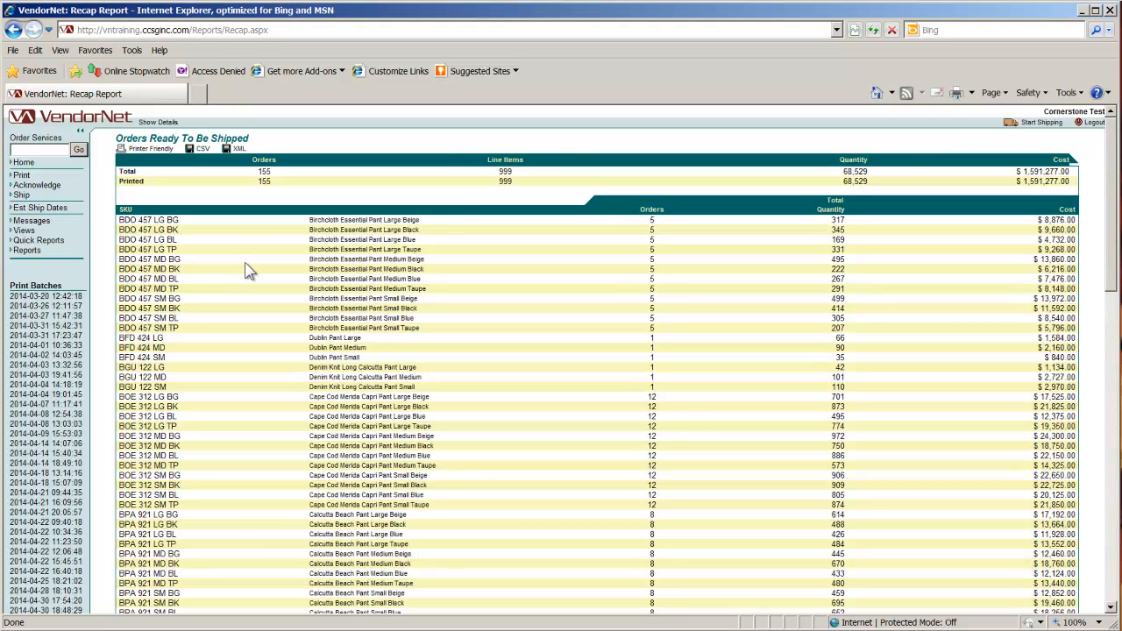
click(1036, 124)
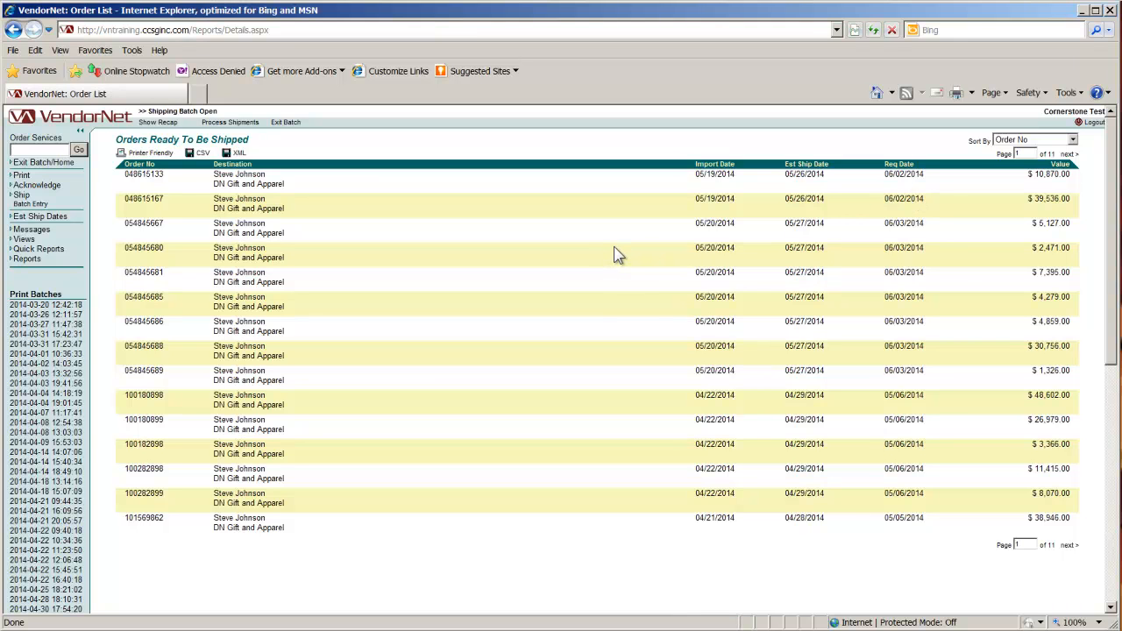
click(149, 226)
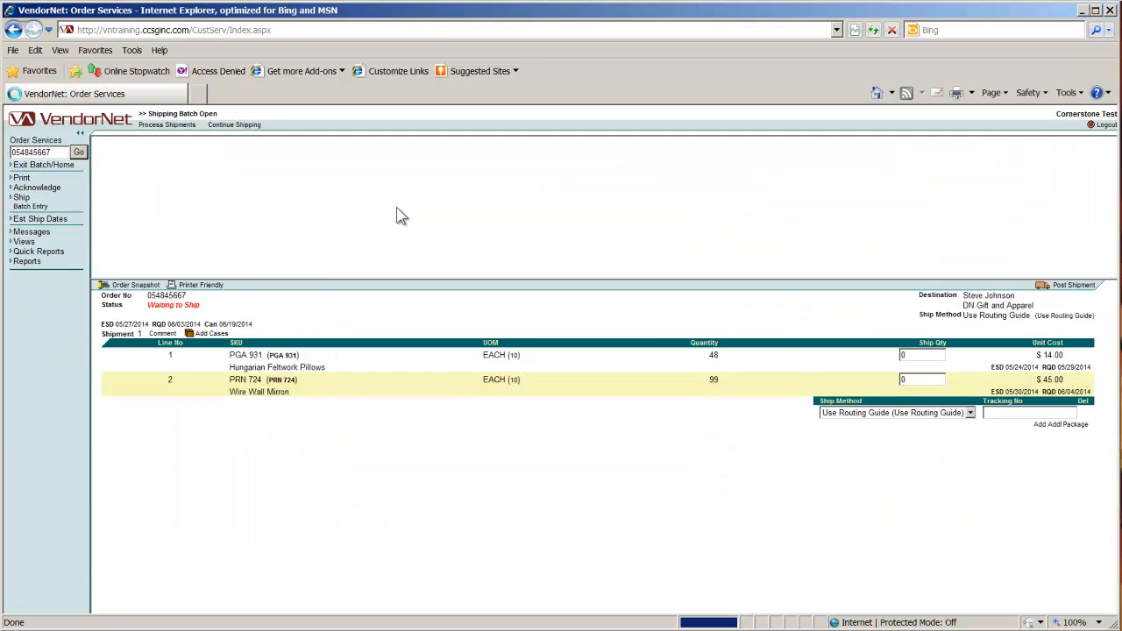
- Enter ship quantities of 48 for PGA 931 and 99 for PRN 724, with "truck" as the tracking number
click(913, 354)
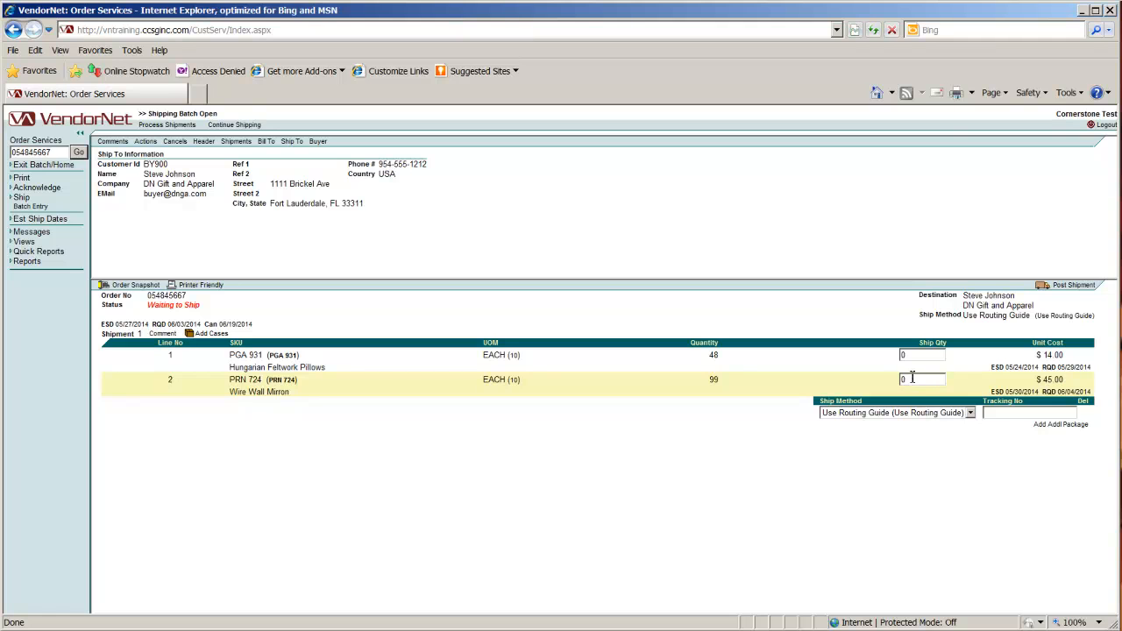
click(704, 346)
click(934, 342)
click(704, 343)
text(truck)
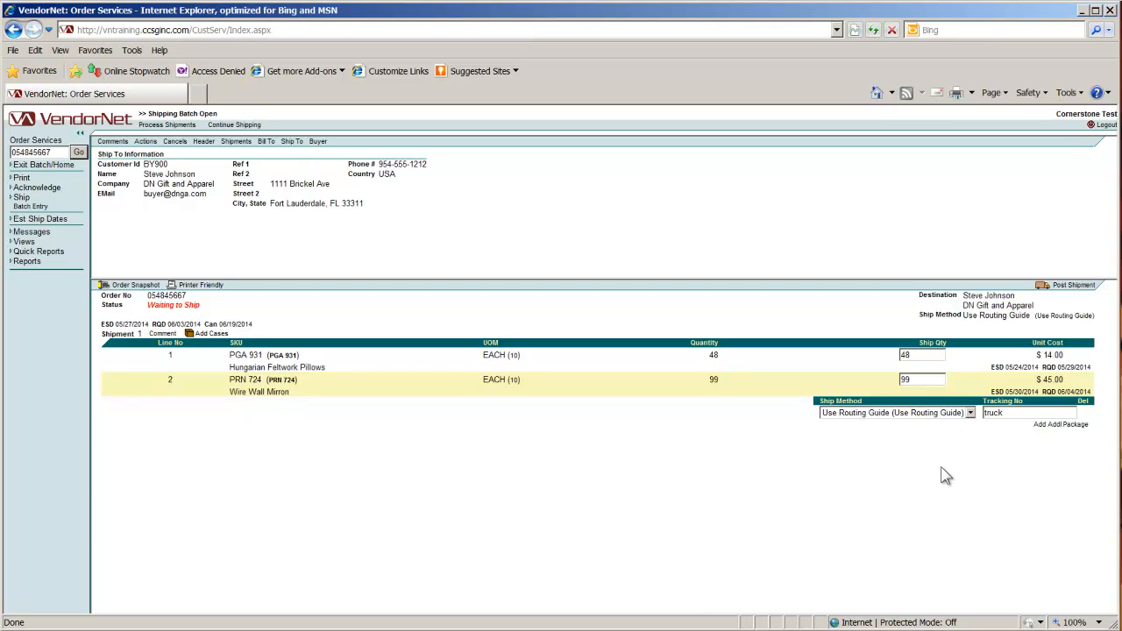
- Add 2 cases for PGA 931 and 4 cases for PRN 724 to the shipment, and explode them into case lines
click(203, 337)
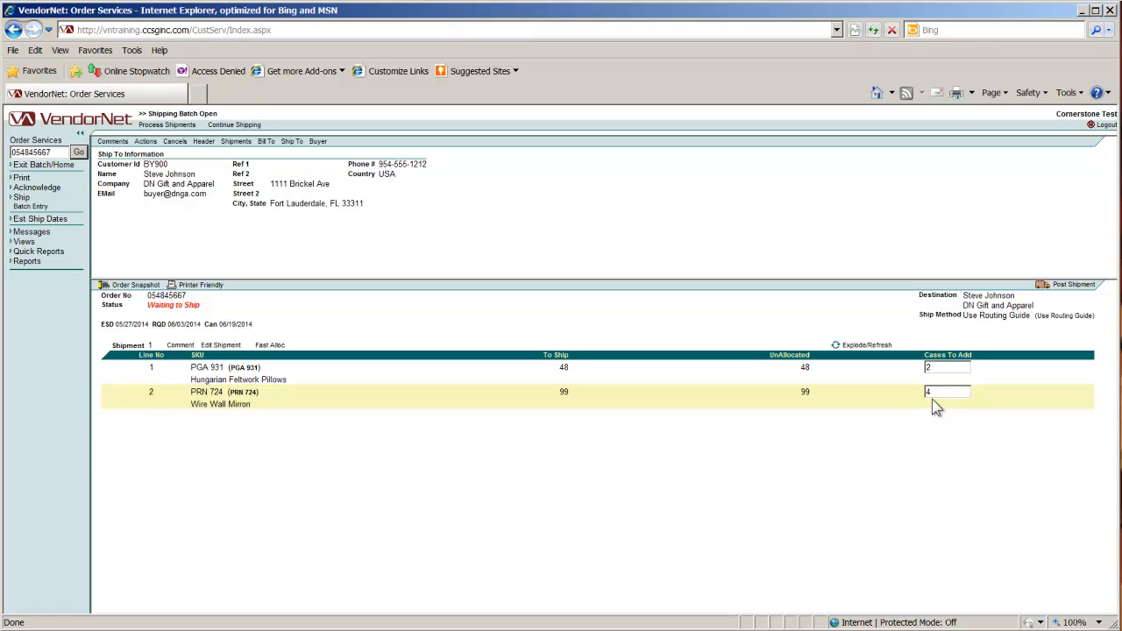
click(932, 396)
click(868, 346)
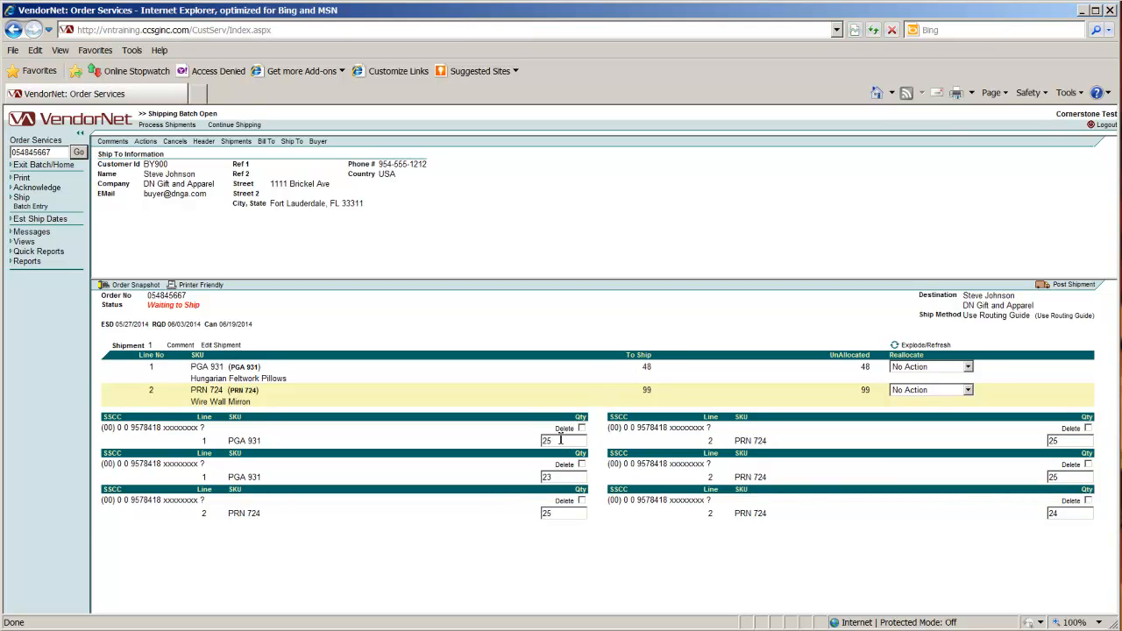
- Change the two PGA 931 case quantities to 28 and 20 and refresh the case allocation
drag(554, 441, 542, 478)
text(20)
click(923, 347)
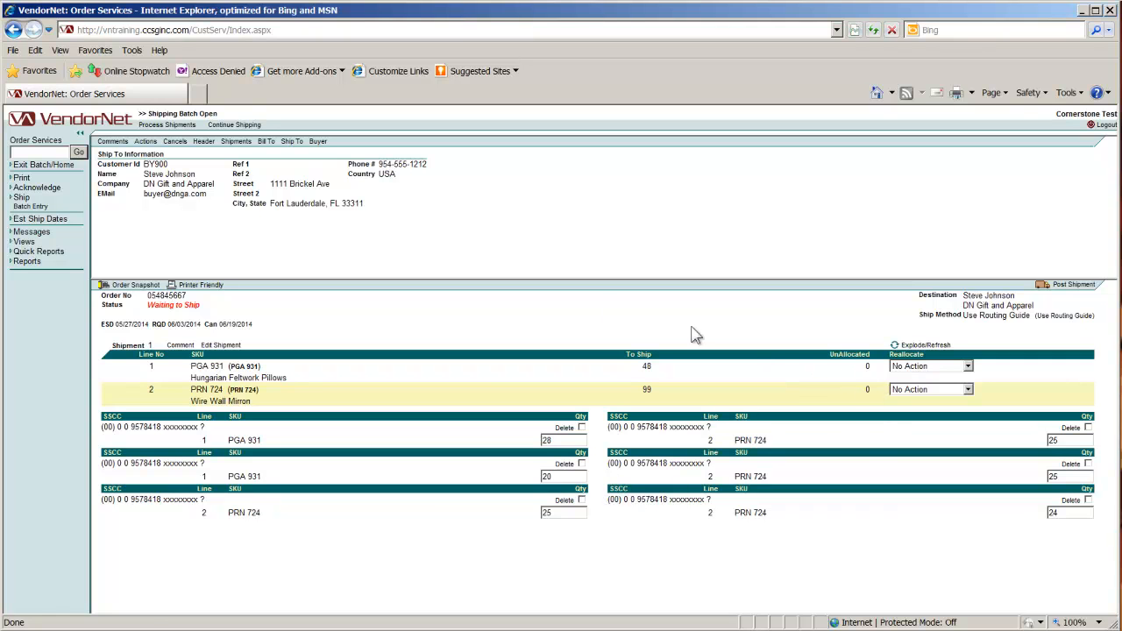
- Process the open shipping batch, update its shipments from the batch recap, and confirm processing
click(156, 127)
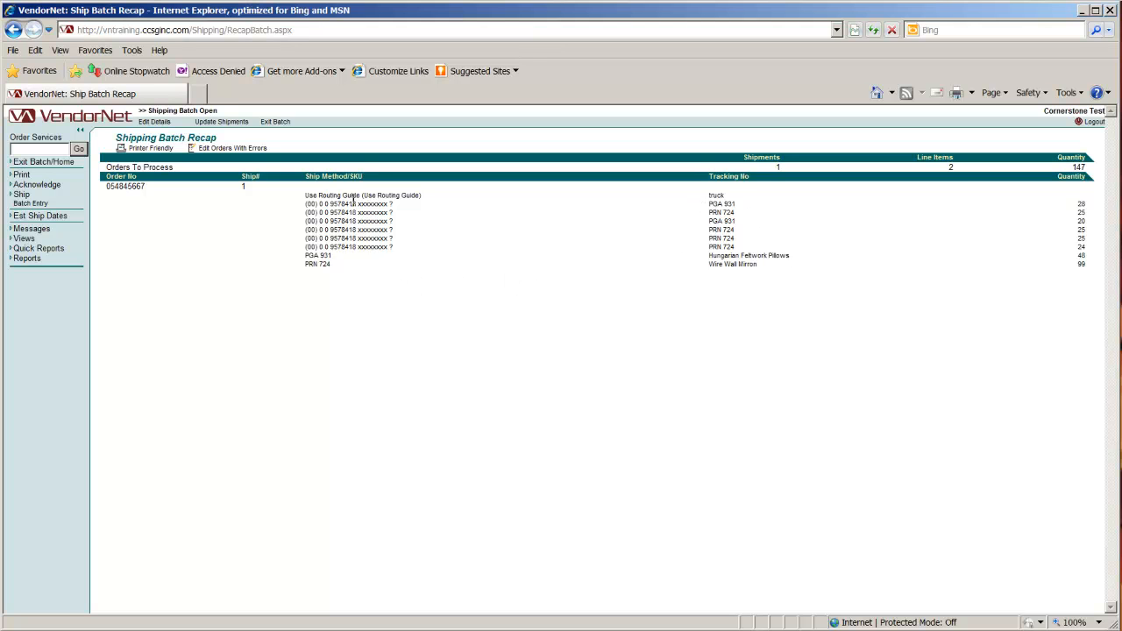
click(222, 122)
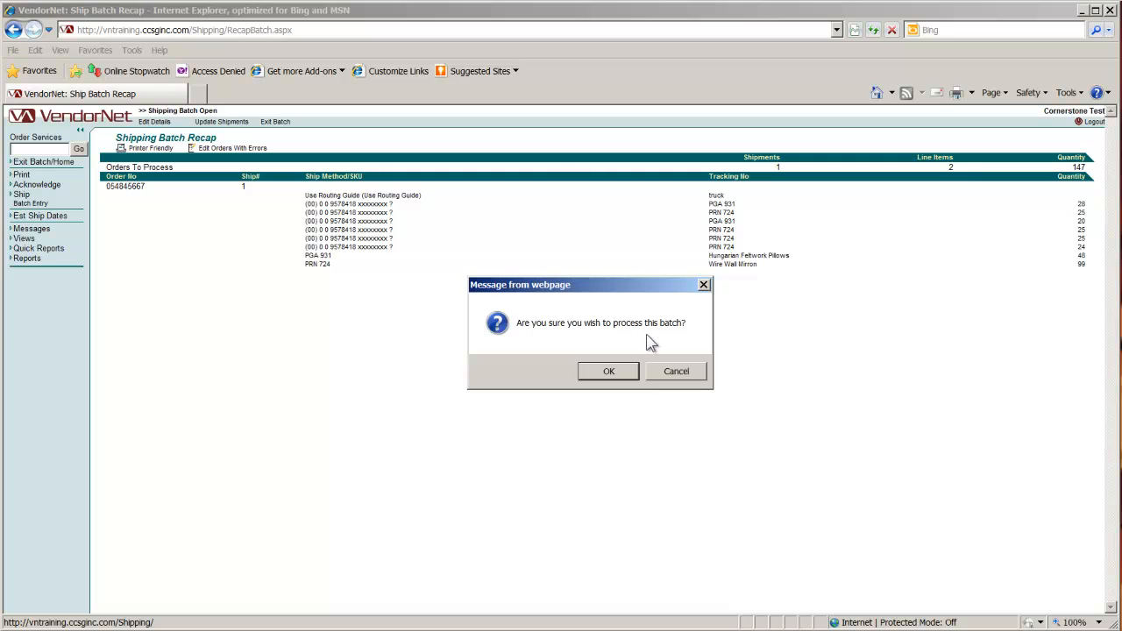
click(609, 371)
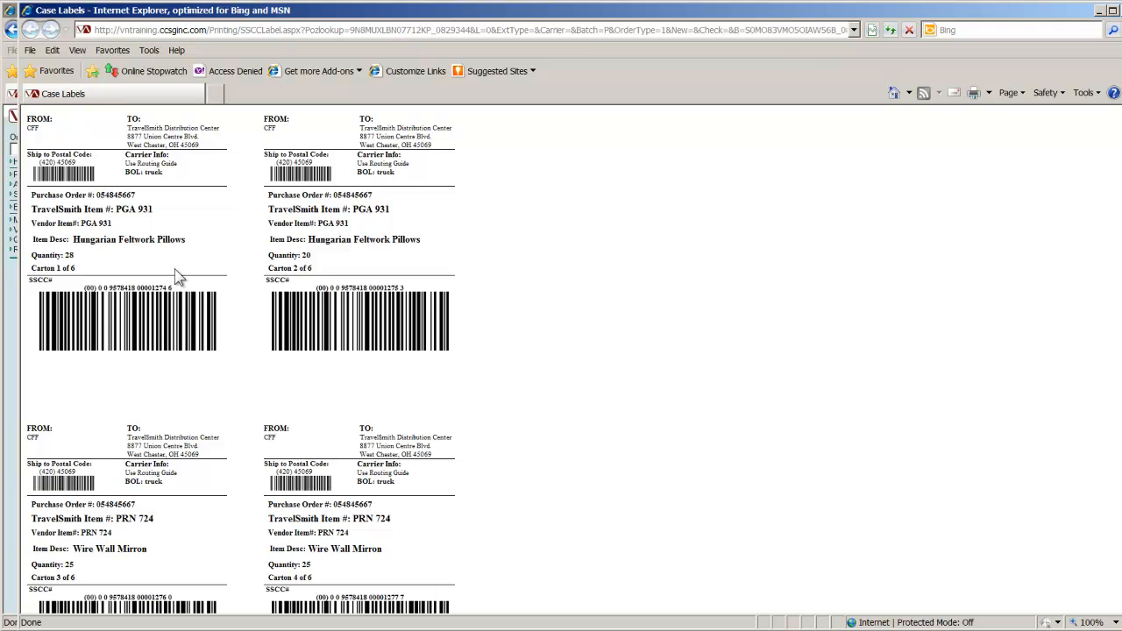
- Set all four page margins to 0.5 inches in the page setup for the case labels
click(29, 51)
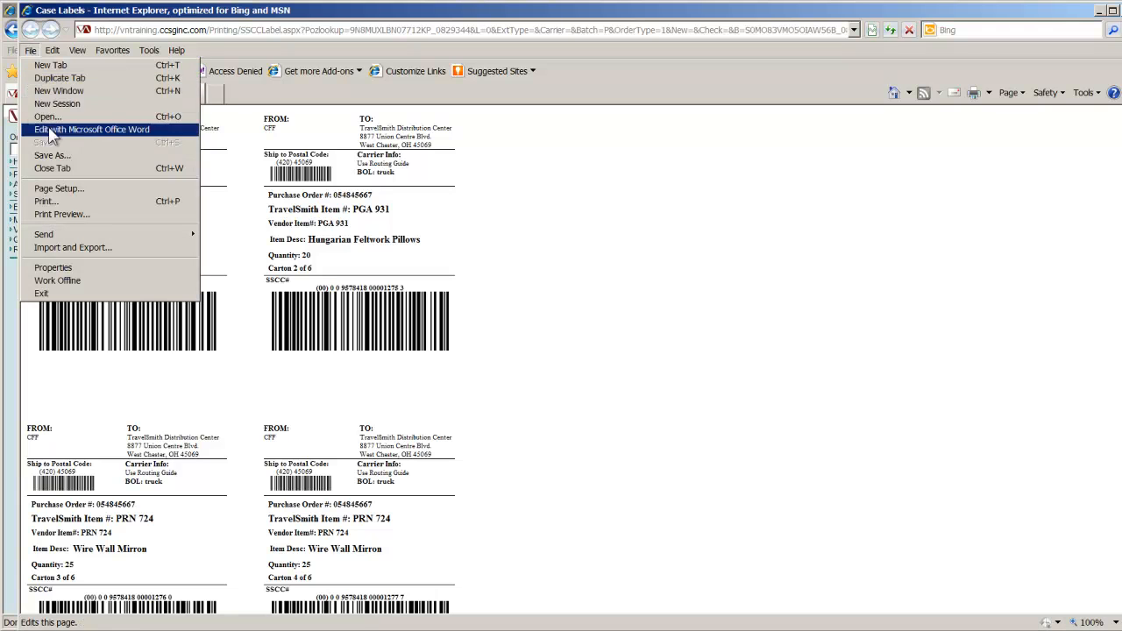
click(54, 189)
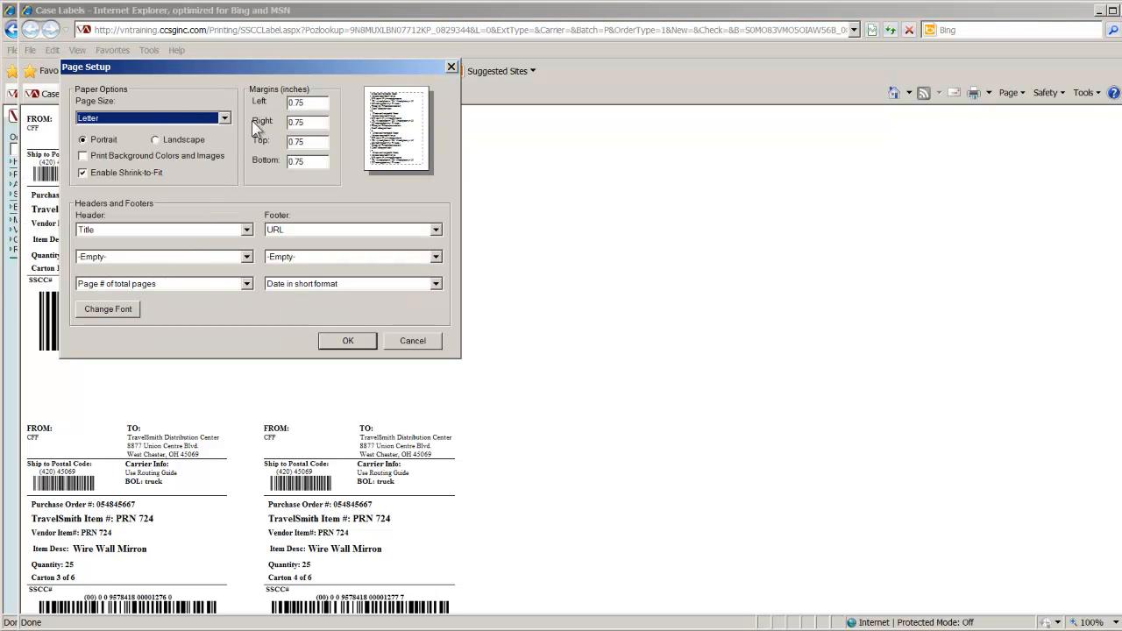
click(304, 103)
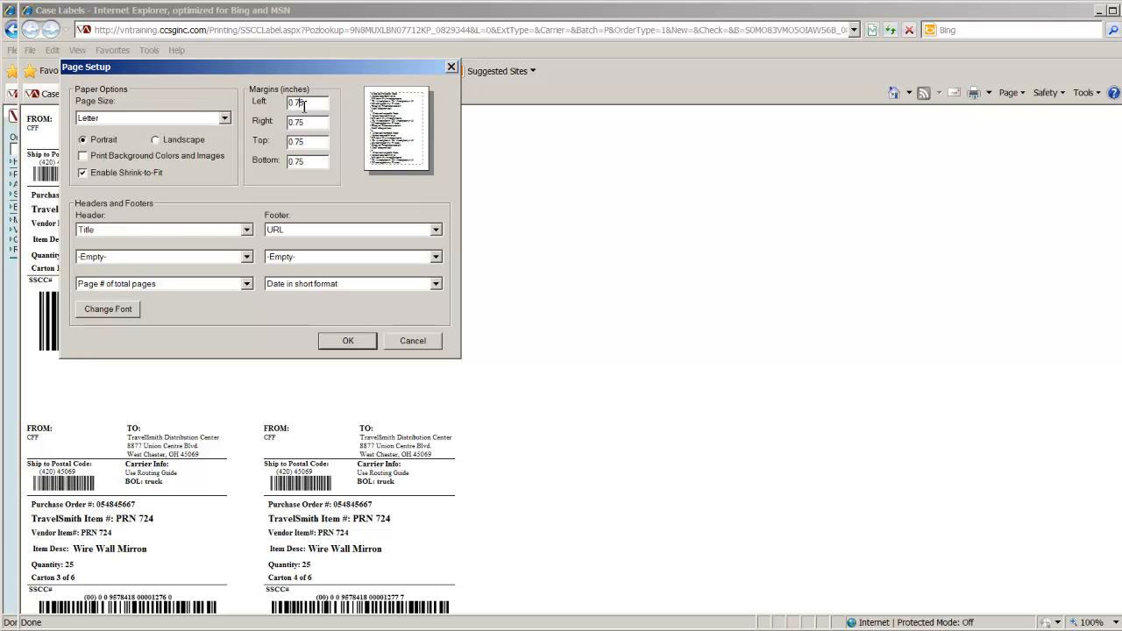
click(299, 102)
key(Delete)
click(299, 122)
key(Delete)
click(299, 142)
key(Delete)
click(297, 162)
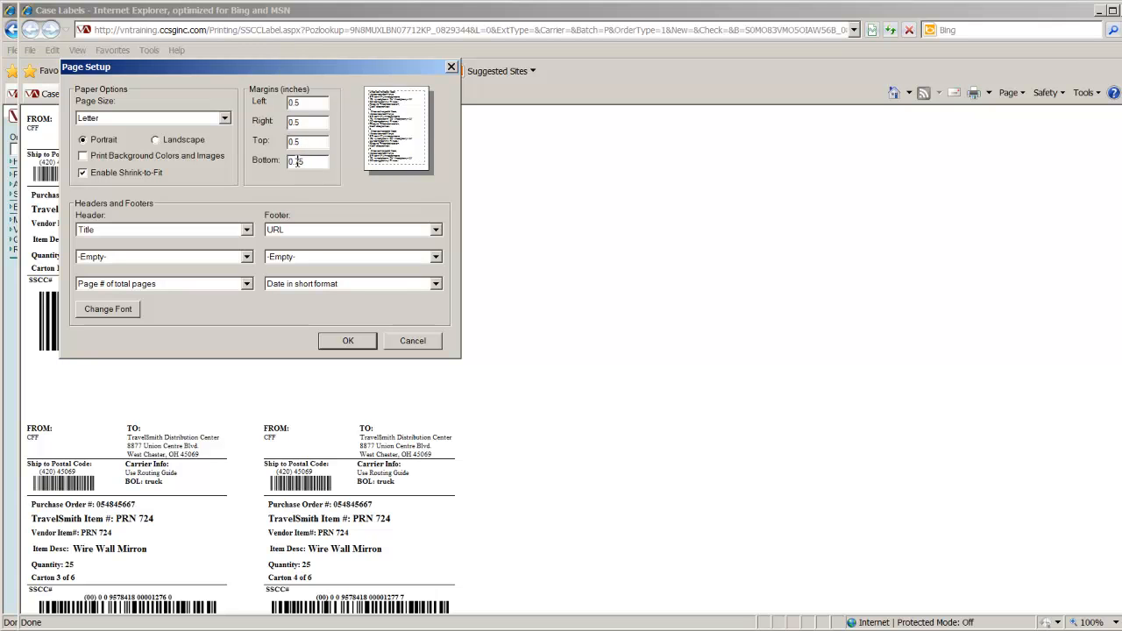
key(Delete)
- Turn off shrink-to-fit, set the remaining header and footer entries to Empty, and apply the page setup
click(246, 230)
click(230, 241)
click(248, 286)
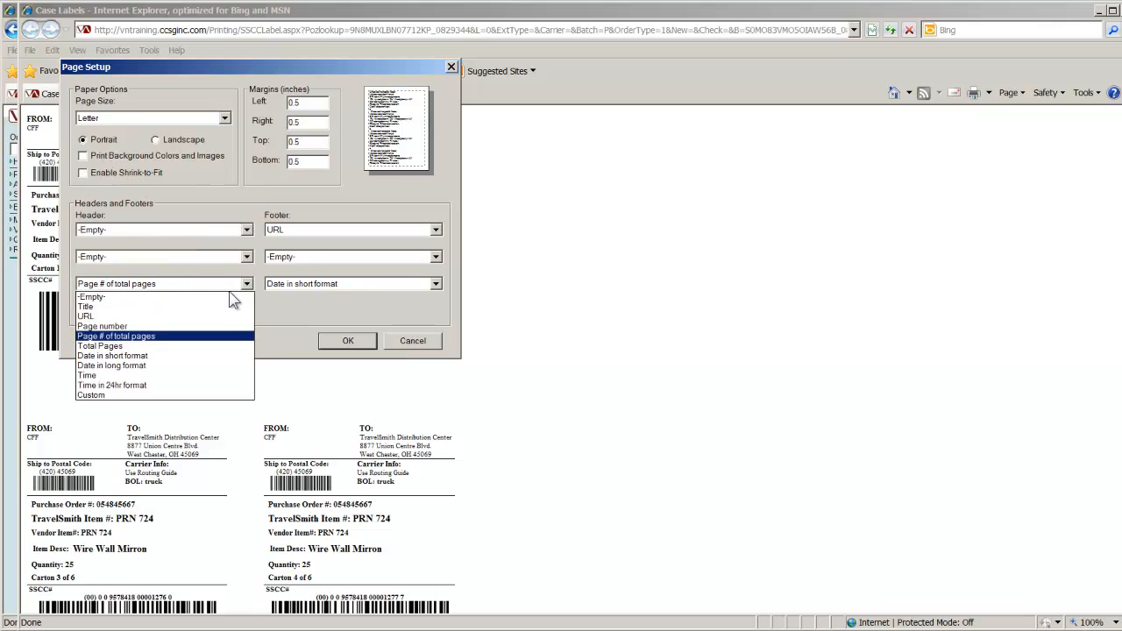
click(229, 296)
click(435, 284)
scroll(432, 298, up, 2)
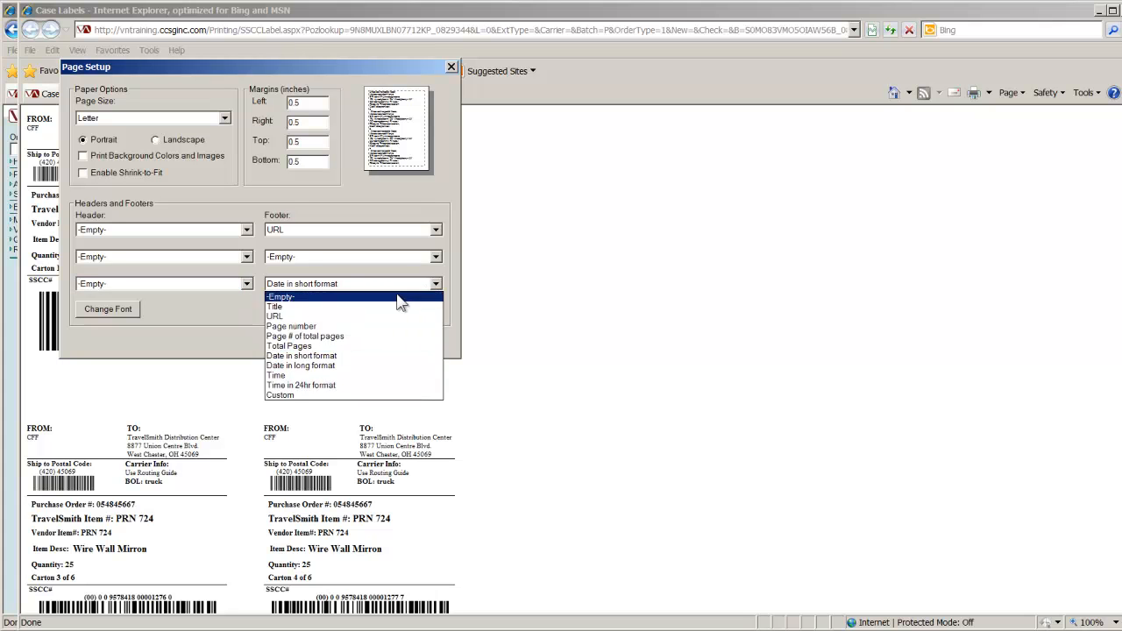
click(429, 295)
click(435, 229)
scroll(432, 241, up, 1)
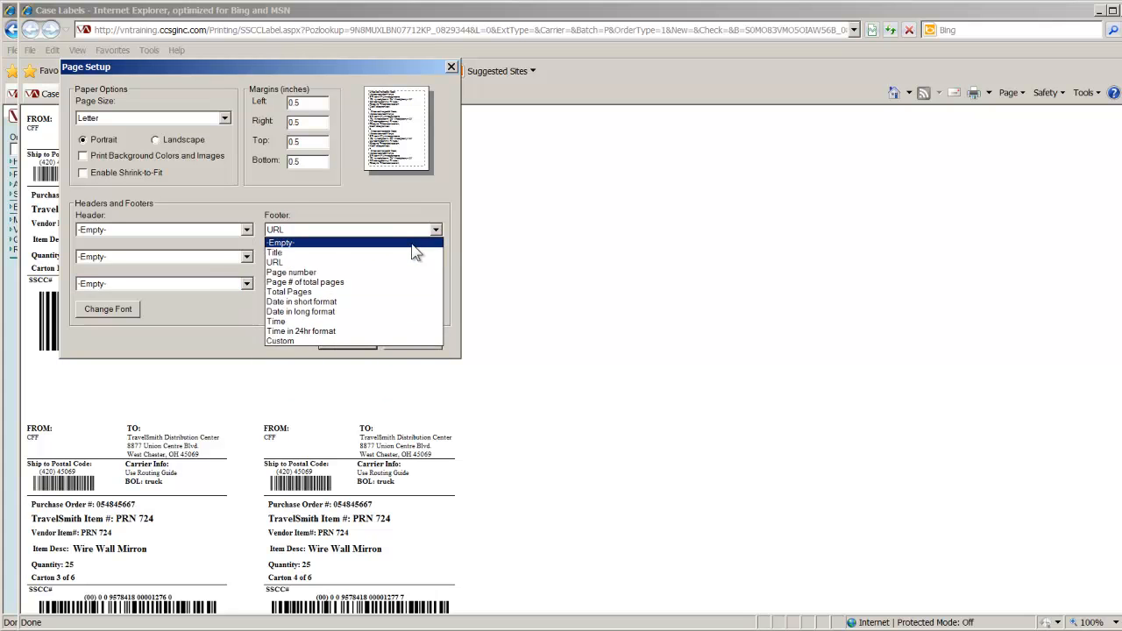
click(428, 242)
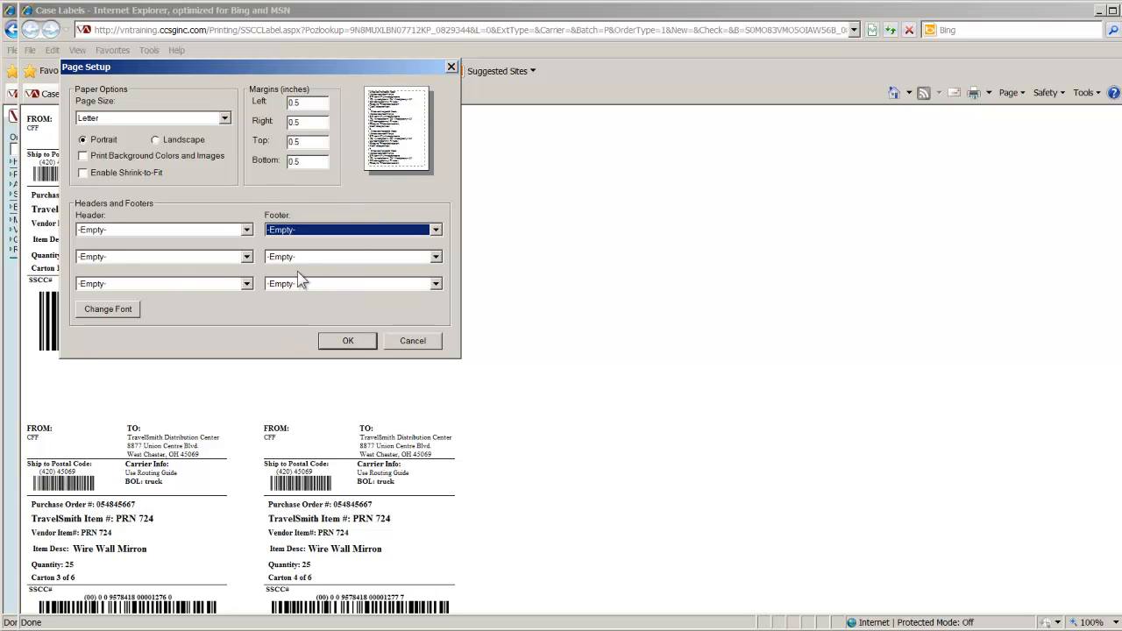
click(346, 340)
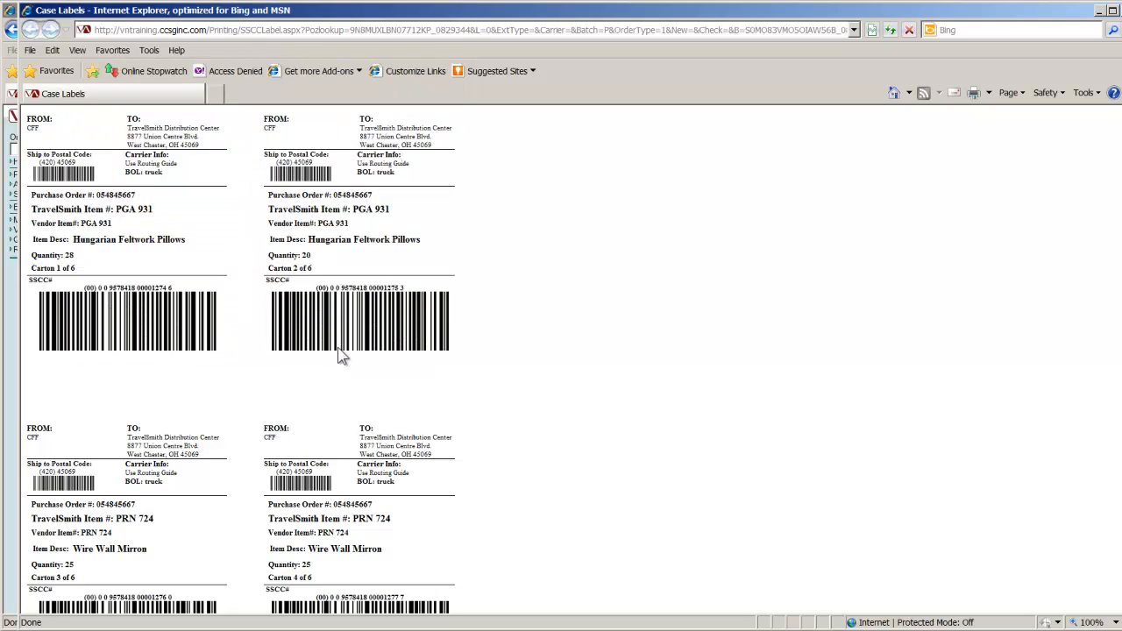
- Preview the case labels for printing, and review the page setup and print scaling options without changing them
click(30, 51)
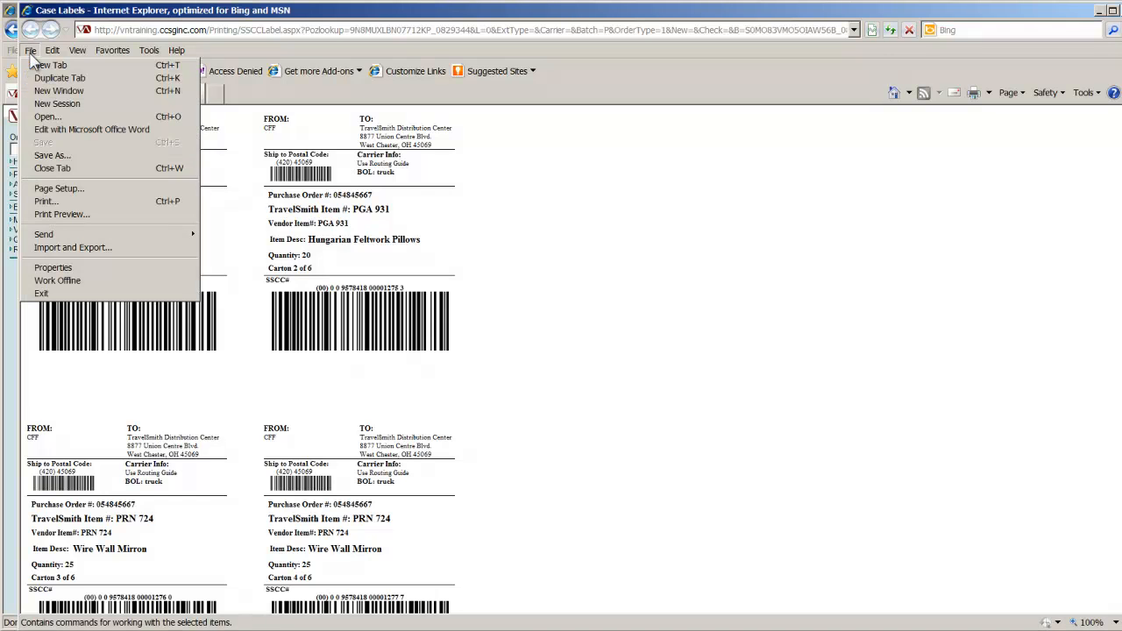
click(58, 214)
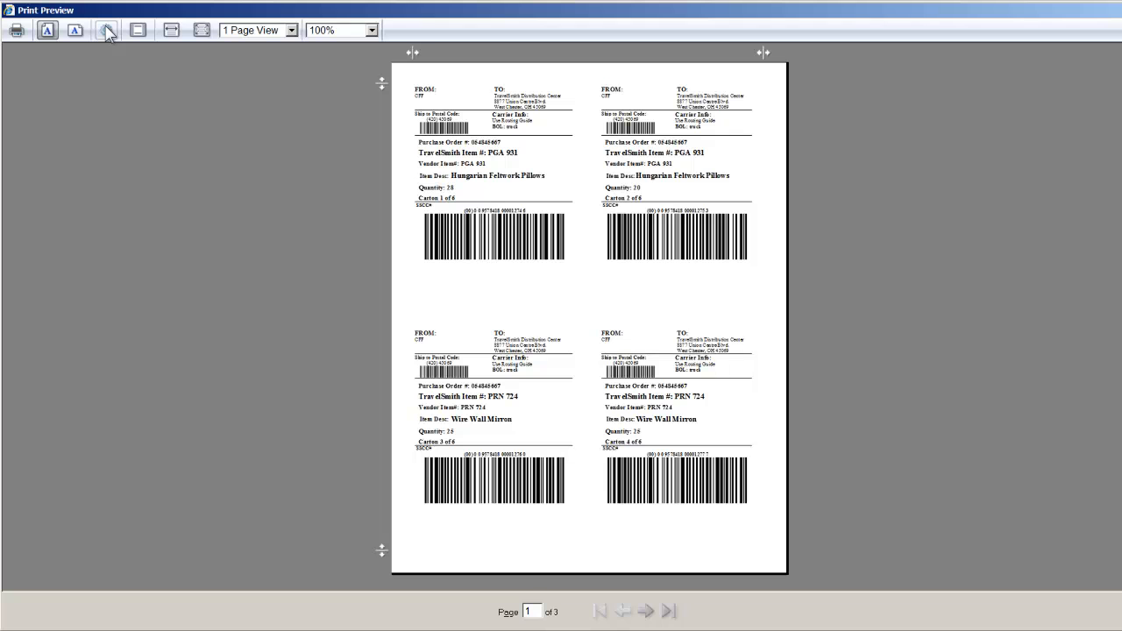
click(107, 31)
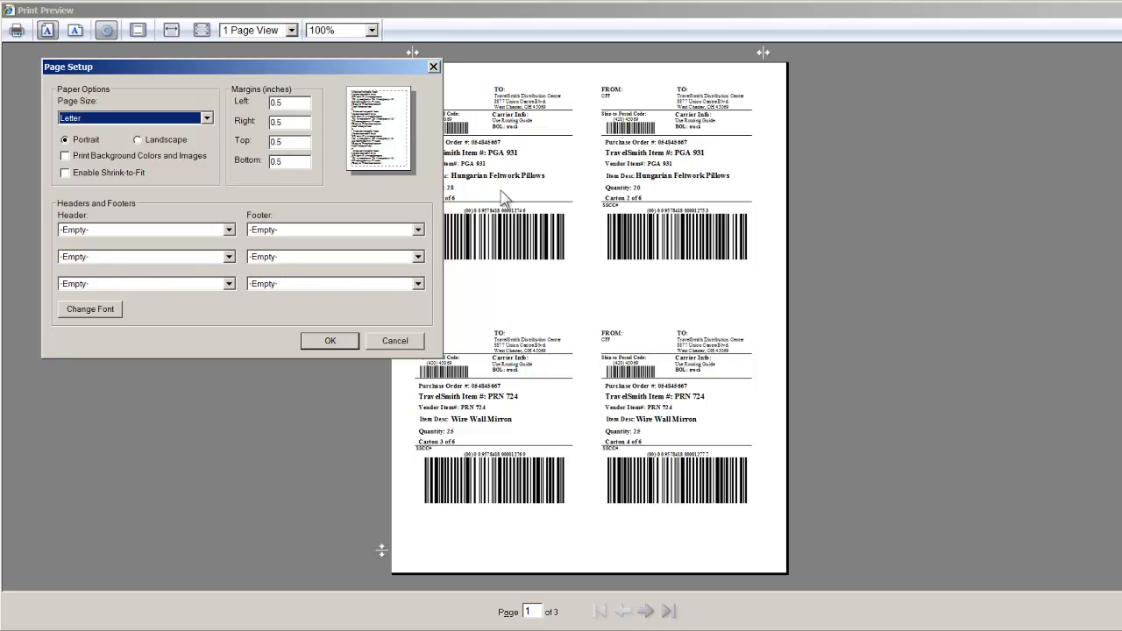
click(419, 344)
click(372, 31)
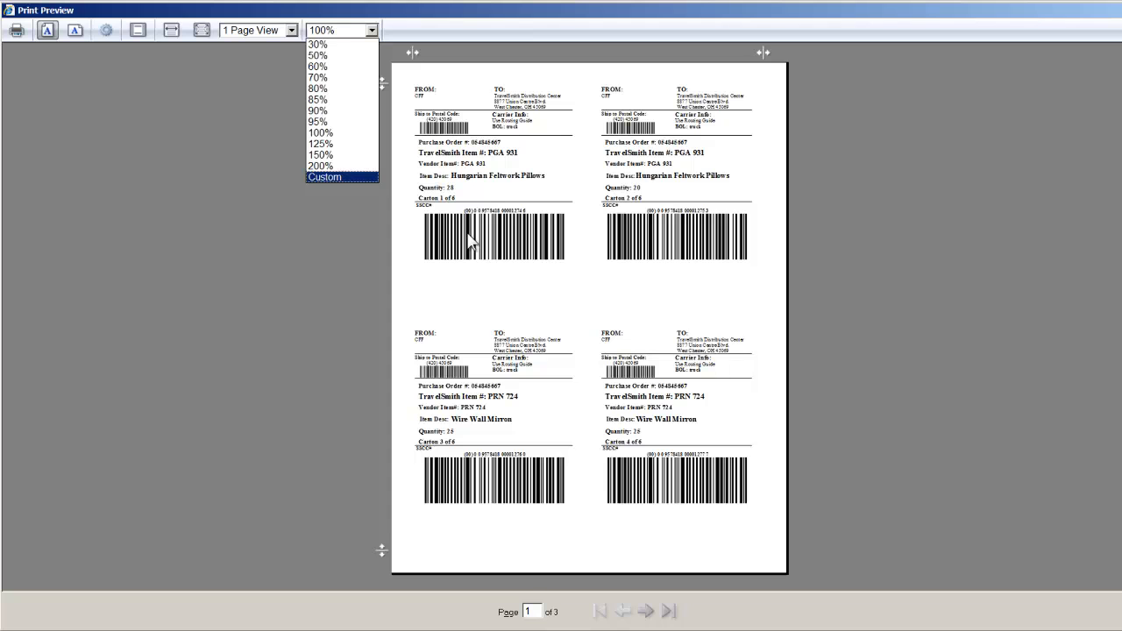
click(488, 281)
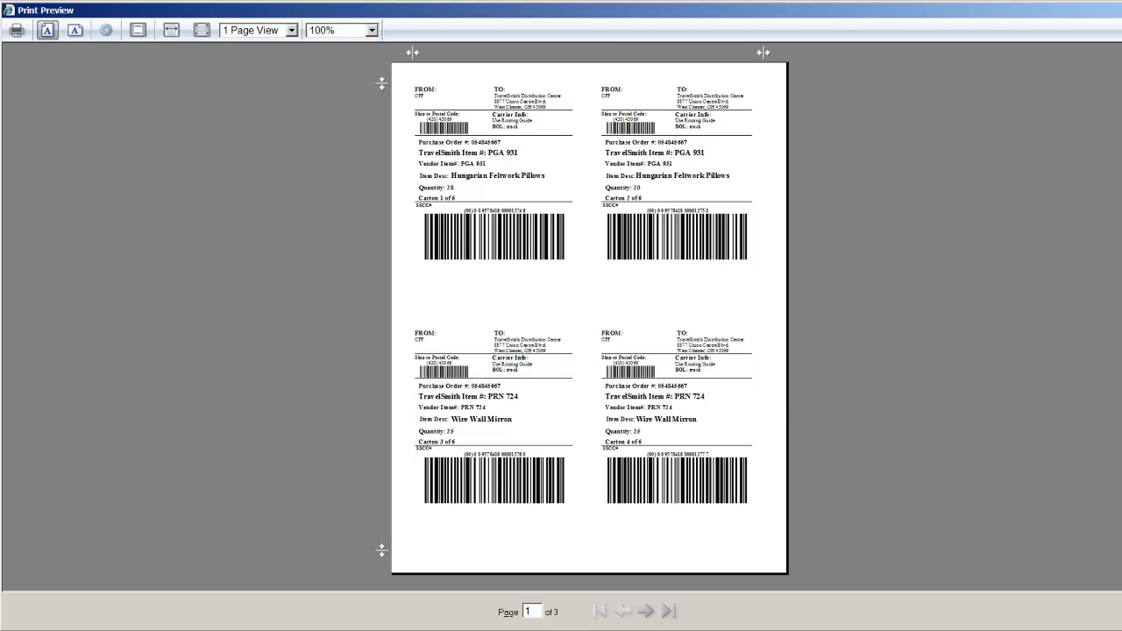
- Close the print preview and the case labels window, and return to the VendorNet home page
key(Escape)
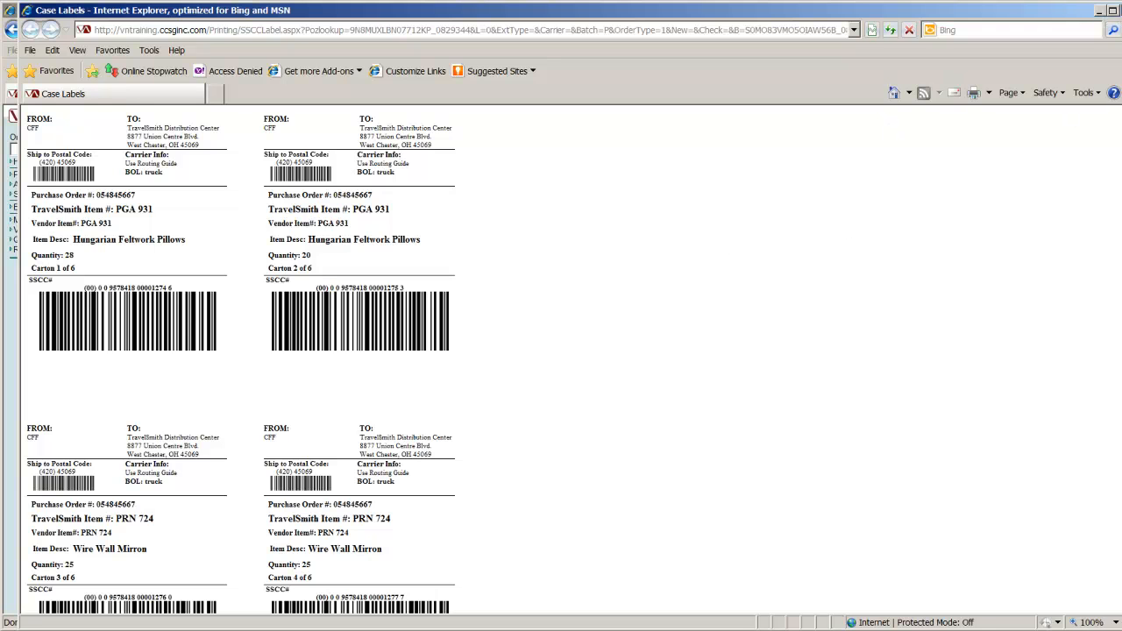
click(1121, 11)
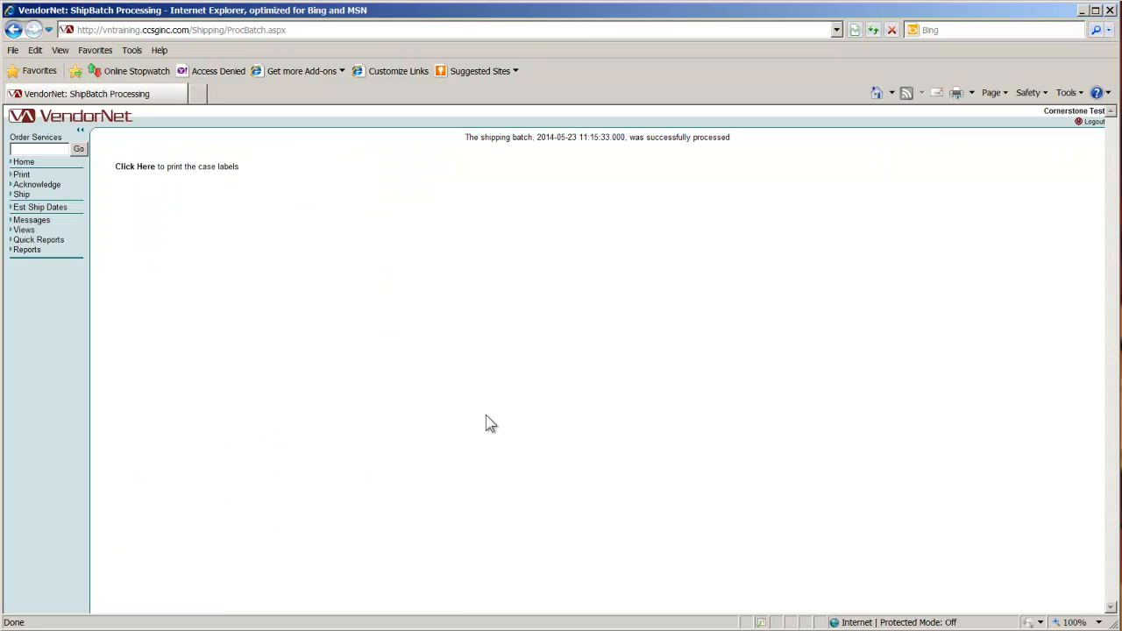
click(26, 164)
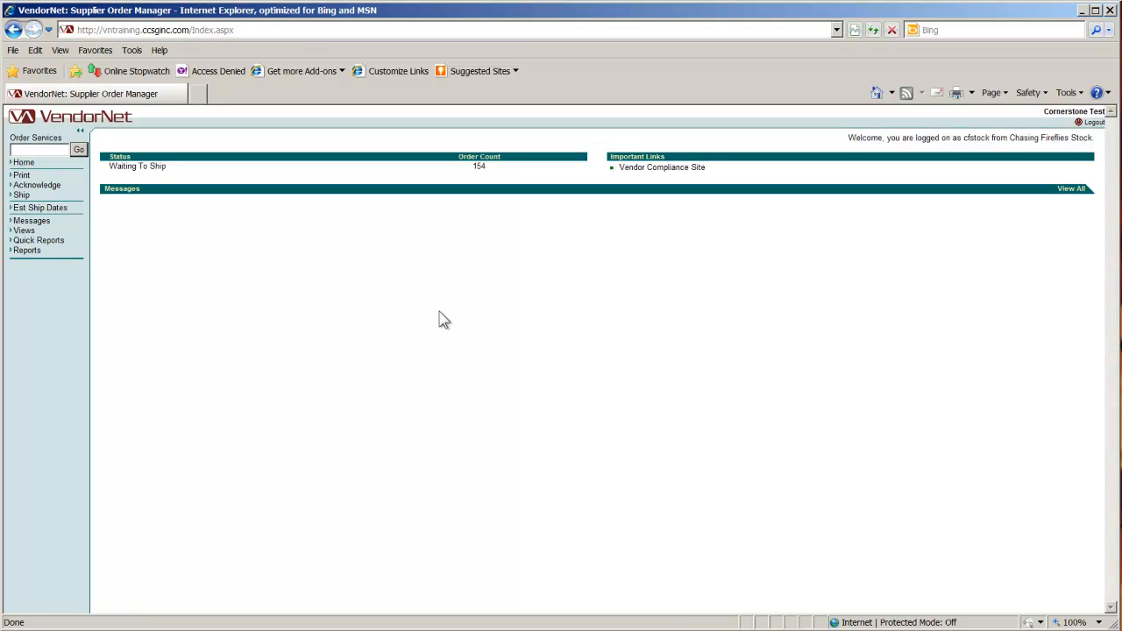